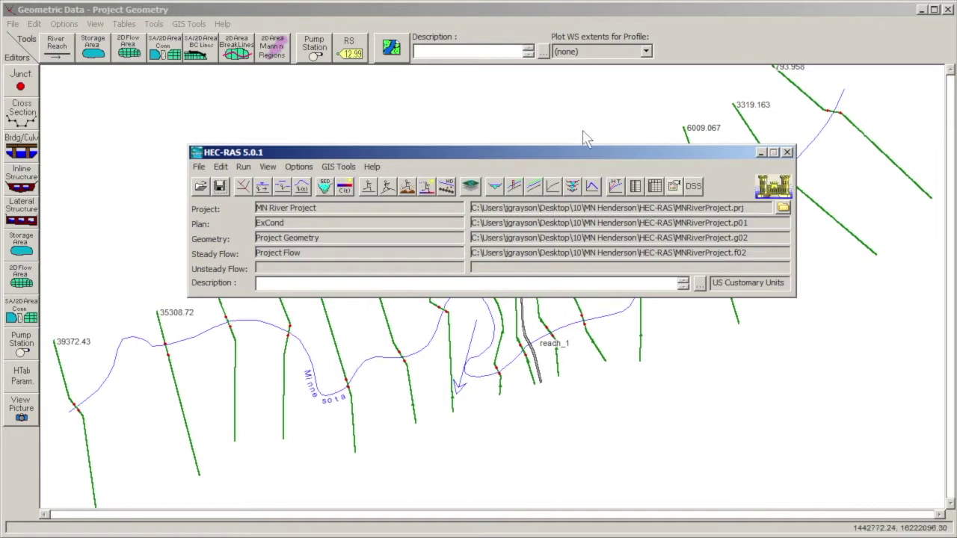
# - Bring the Geometric Data window showing the Minnesota River cross sections to the front
pyautogui.click(587, 137)
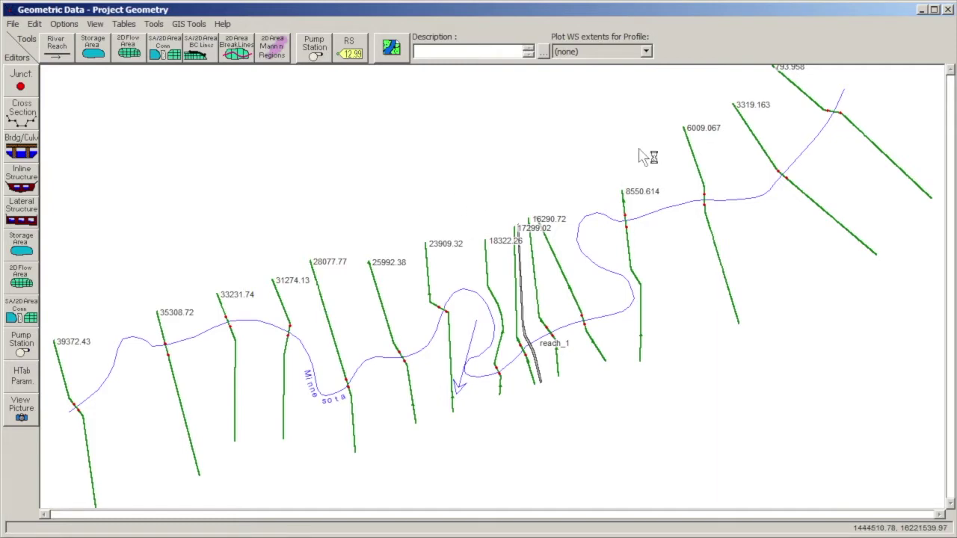
# - Export the centerline and user-defined cross sections as GIS data to 10_Test\RAS\RASexport.sdf
pyautogui.click(947, 10)
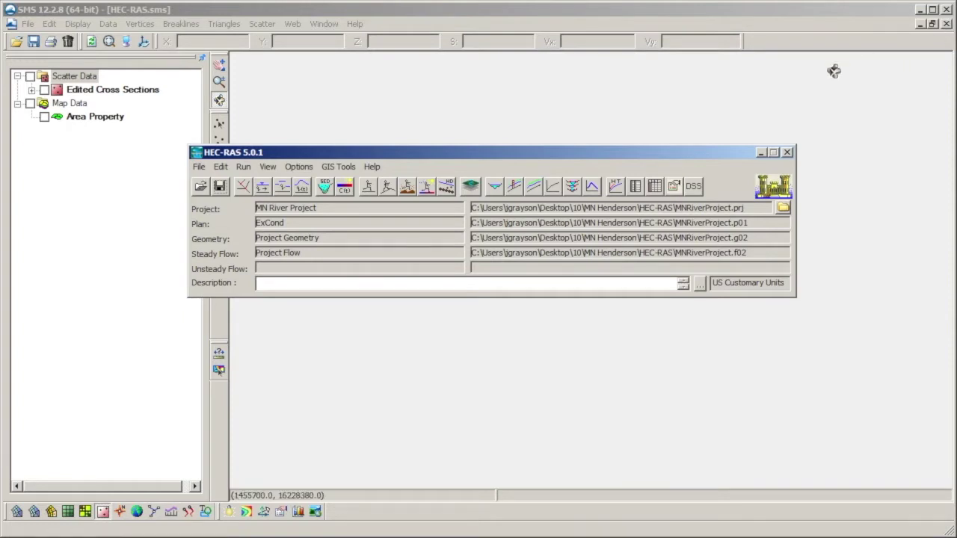
pyautogui.click(198, 167)
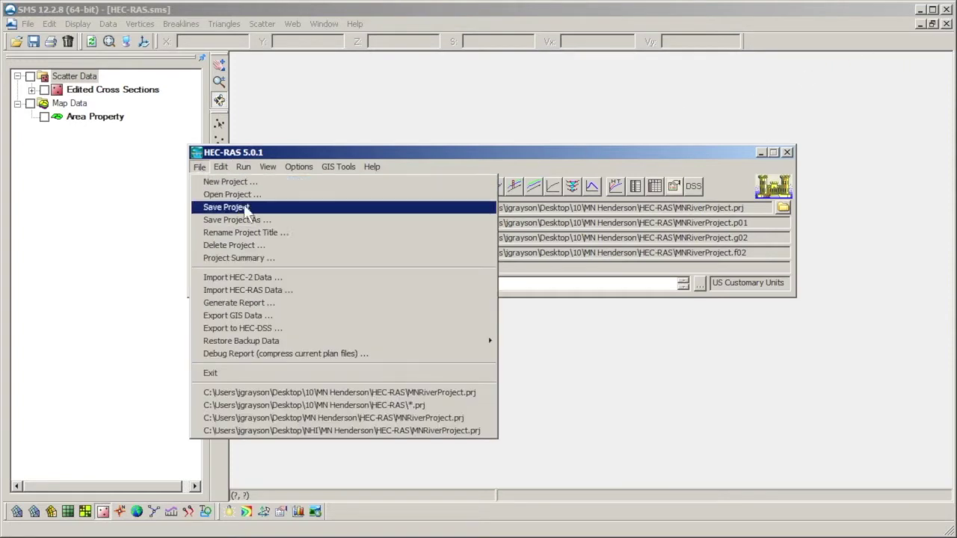
pyautogui.click(292, 317)
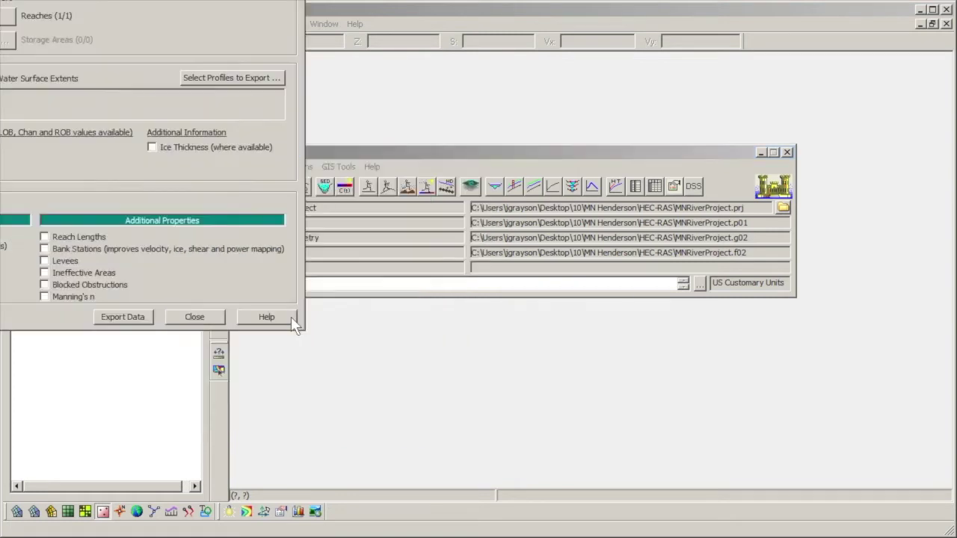
pyautogui.moveTo(149, 3); pyautogui.dragTo(596, 82)
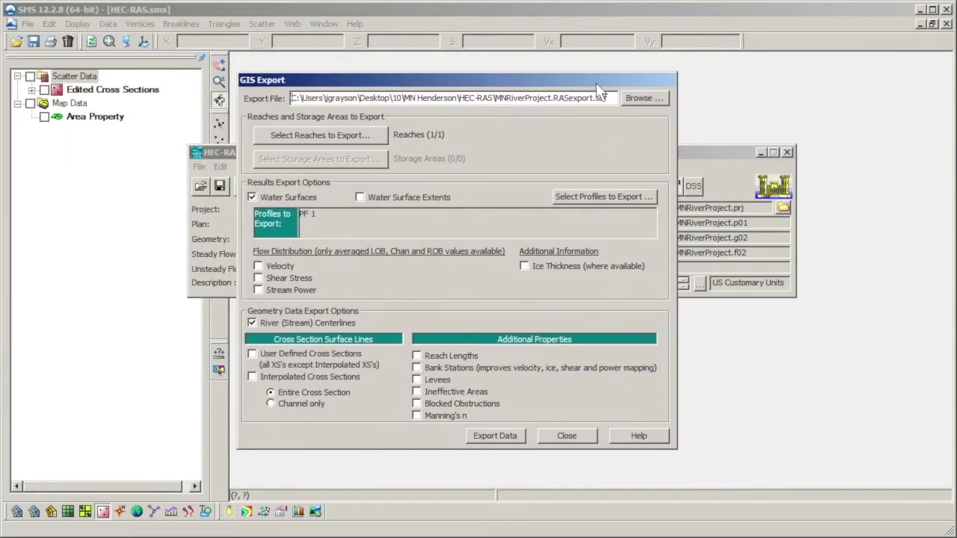
pyautogui.click(252, 354)
pyautogui.click(642, 98)
pyautogui.click(778, 524)
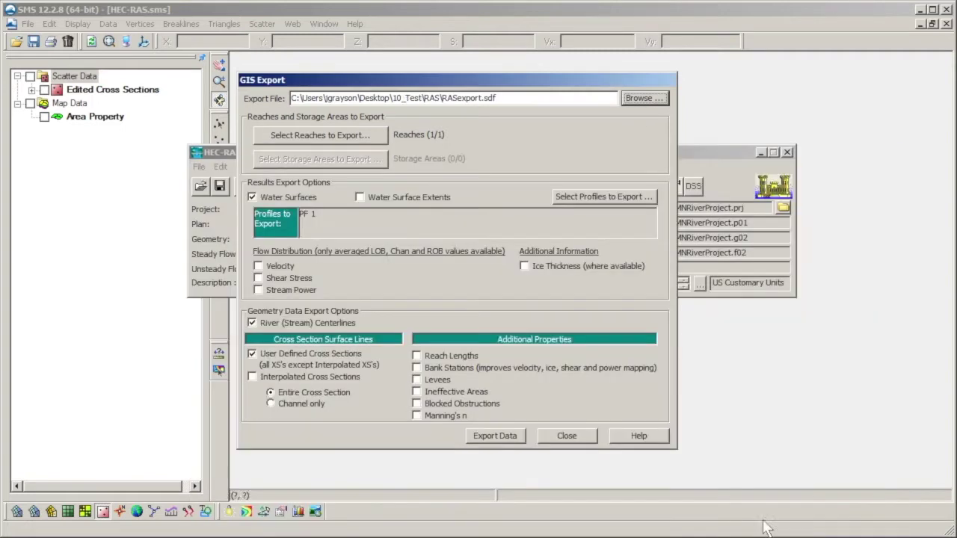
pyautogui.click(515, 436)
pyautogui.click(572, 320)
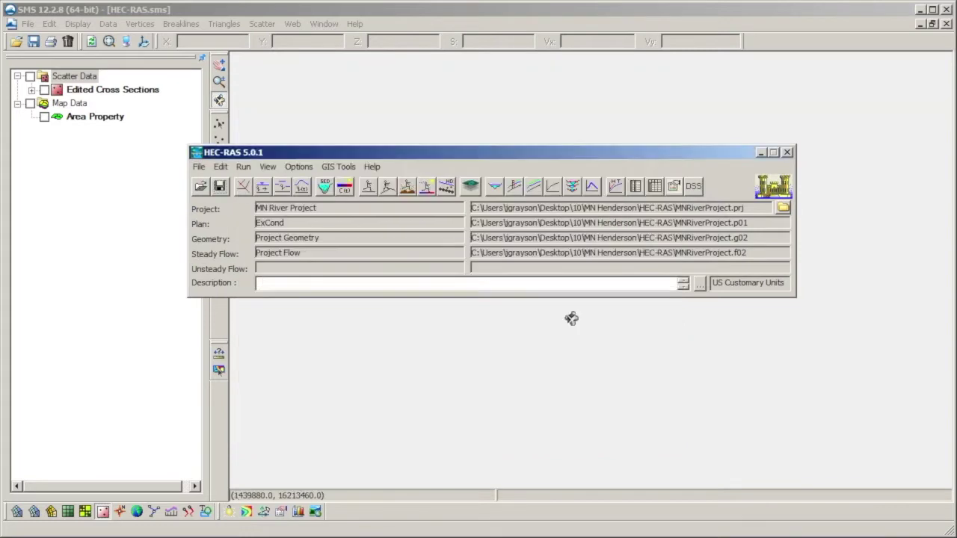
# - Minimize HEC-RAS and locate RASexport.sdf in the 10_Test\RAS folder
pyautogui.click(760, 152)
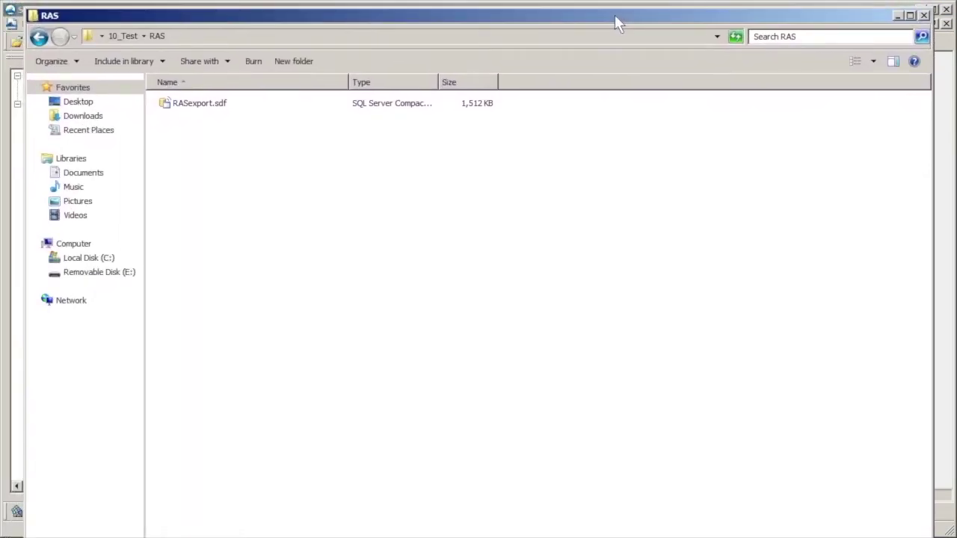
pyautogui.click(244, 108)
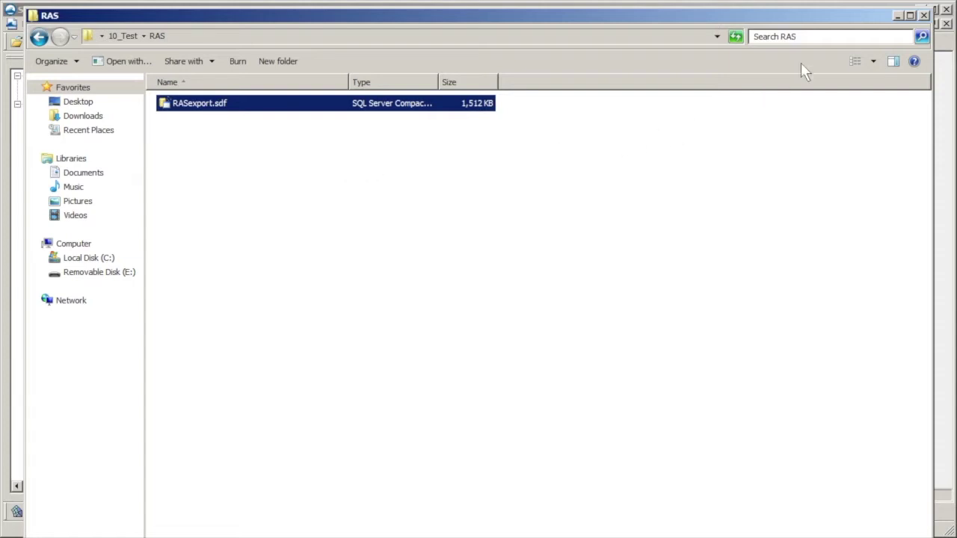
# - Open RASexport.sdf from the RAS folder in SMS, loading its CL and XSEC coverages
pyautogui.click(899, 16)
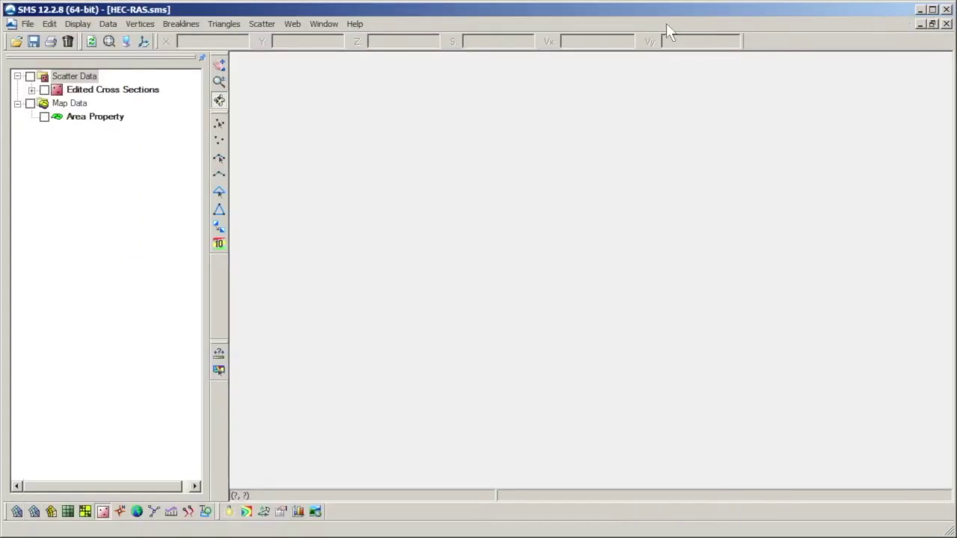
pyautogui.click(16, 41)
pyautogui.doubleClick(368, 180)
pyautogui.click(377, 182)
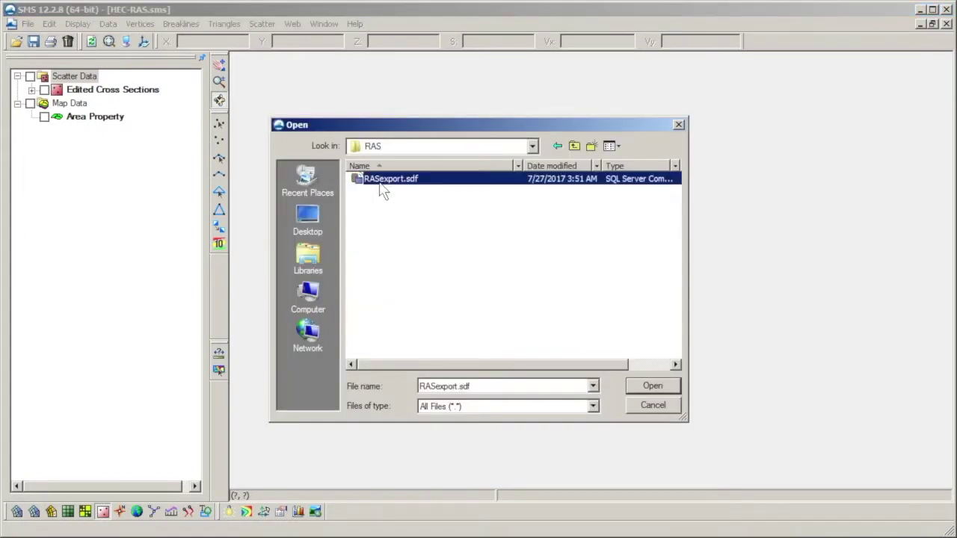
pyautogui.click(651, 386)
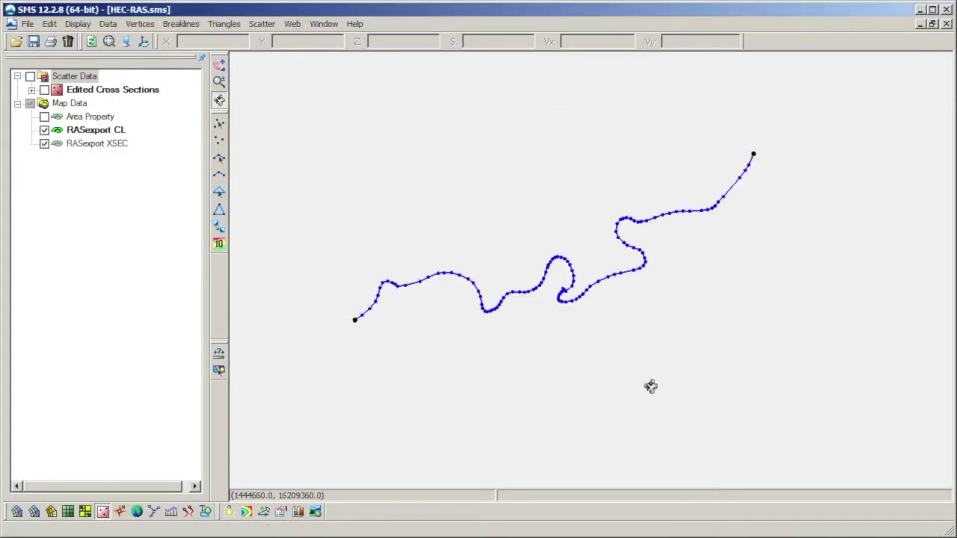
# - Set the RASexport CL coverage type to 1D-Hyd Centerline and select its centerline arc
pyautogui.rightClick(121, 132)
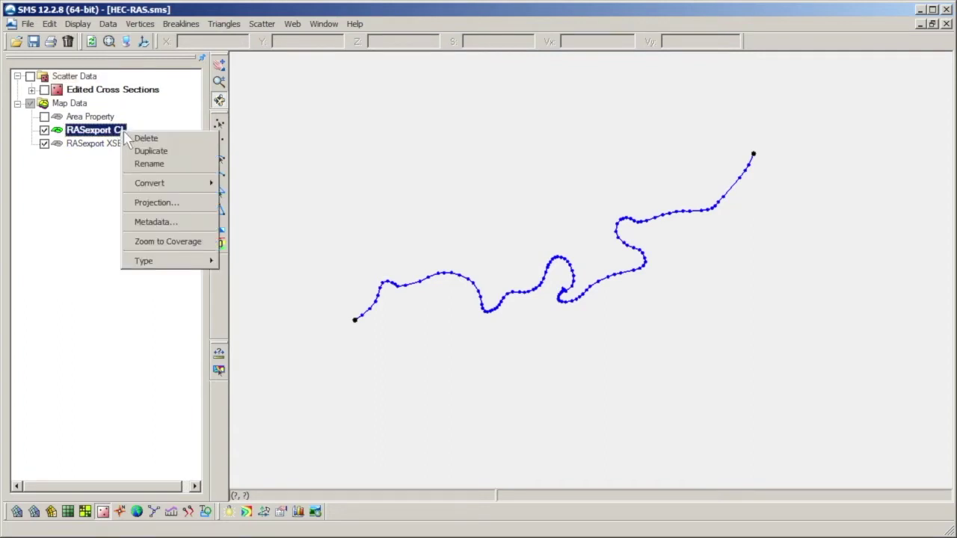
pyautogui.moveTo(209, 261)
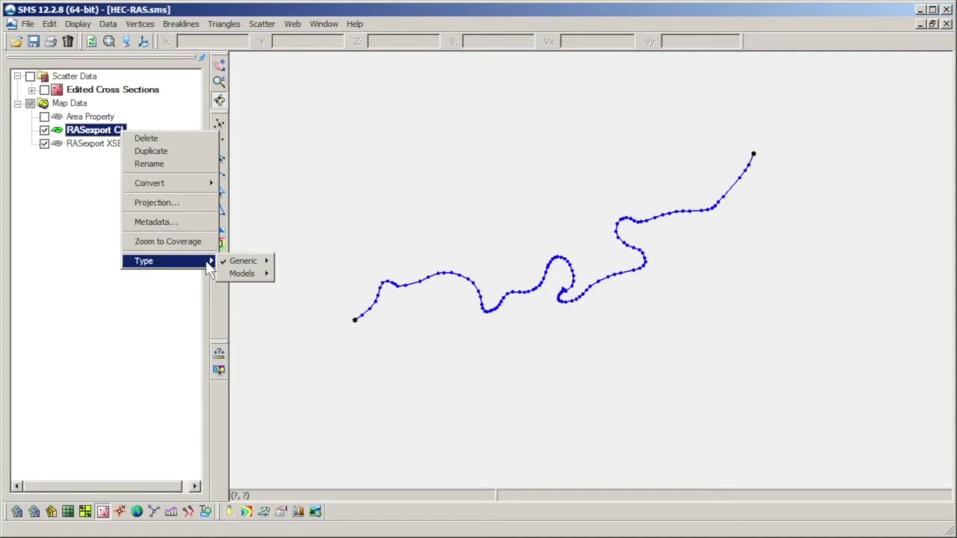
pyautogui.moveTo(245, 263)
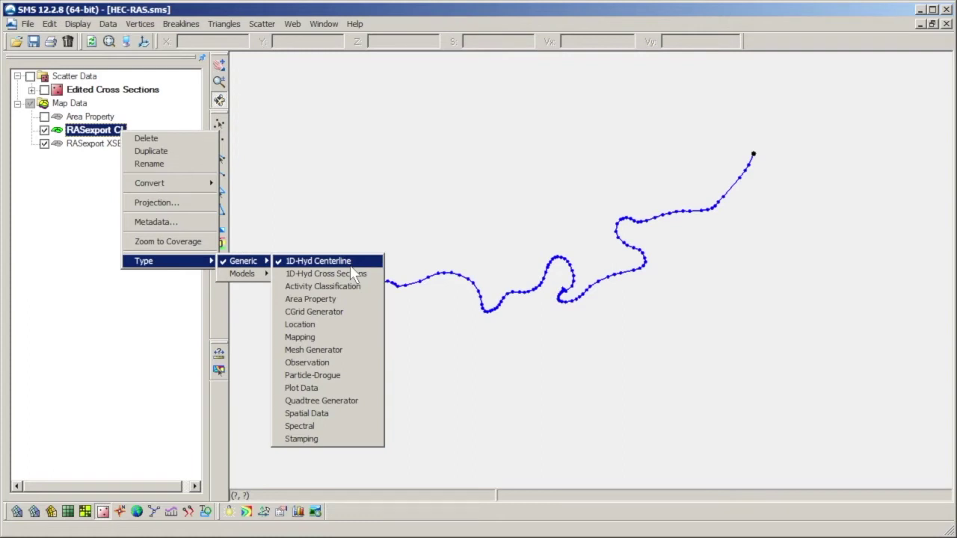
pyautogui.click(245, 304)
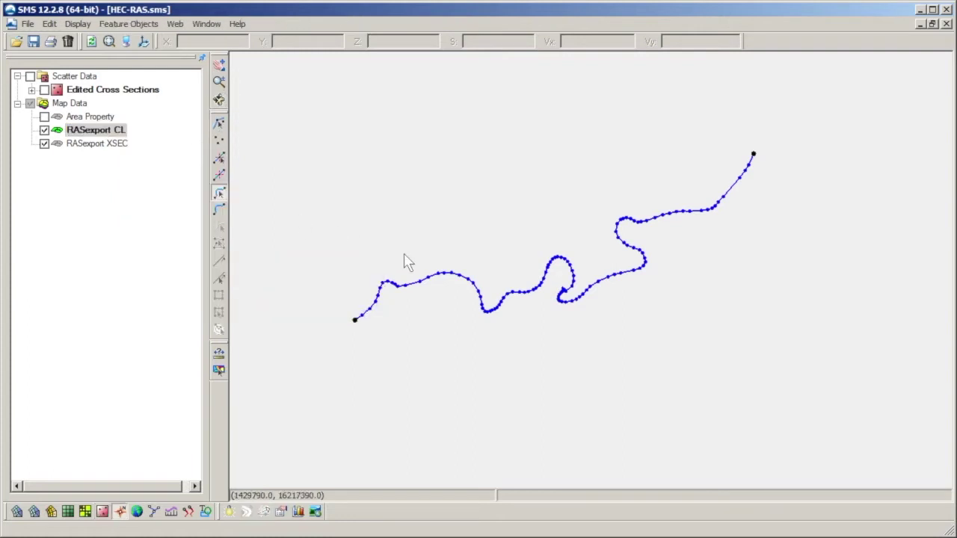
pyautogui.click(449, 276)
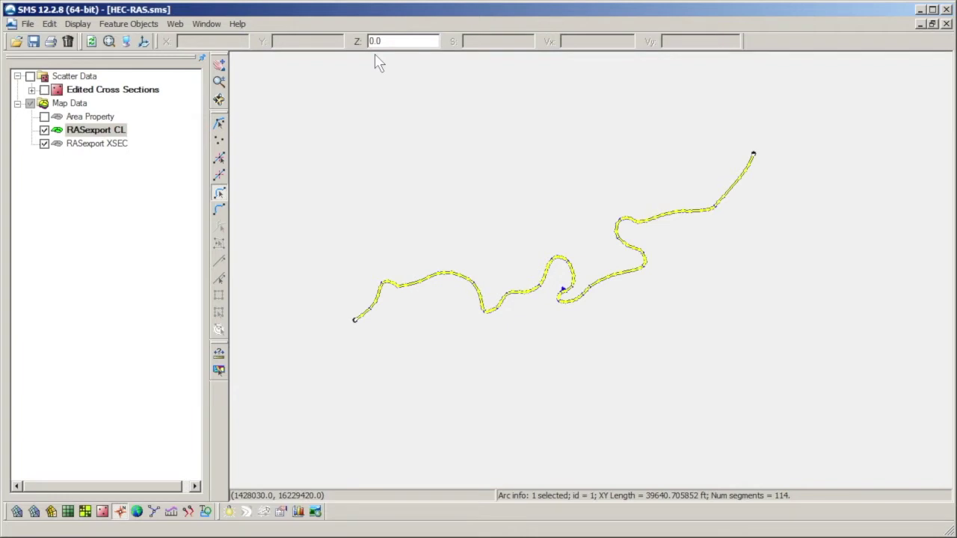
# - Activate RASexport XSEC, tilt the view, and confirm a cross-section end node at Z 801.38
pyautogui.click(107, 145)
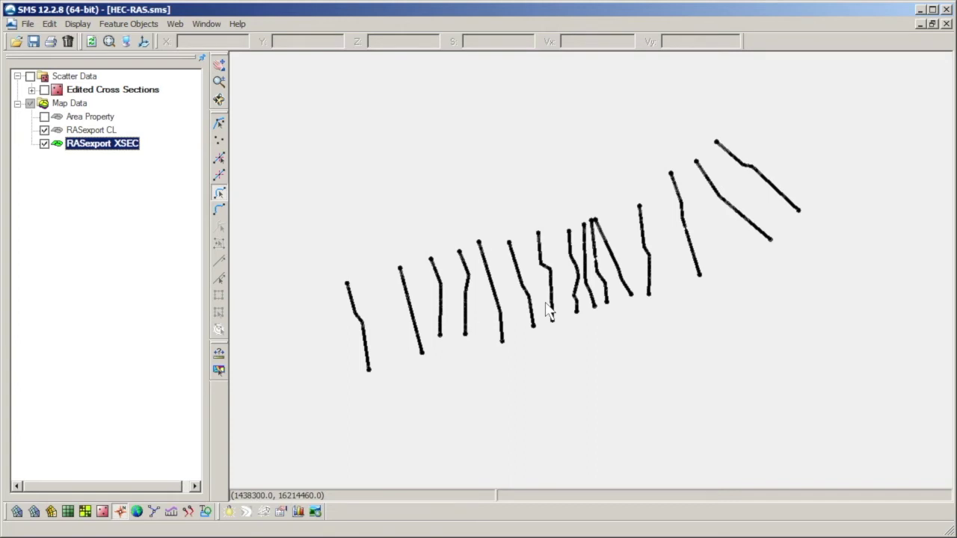
pyautogui.click(218, 100)
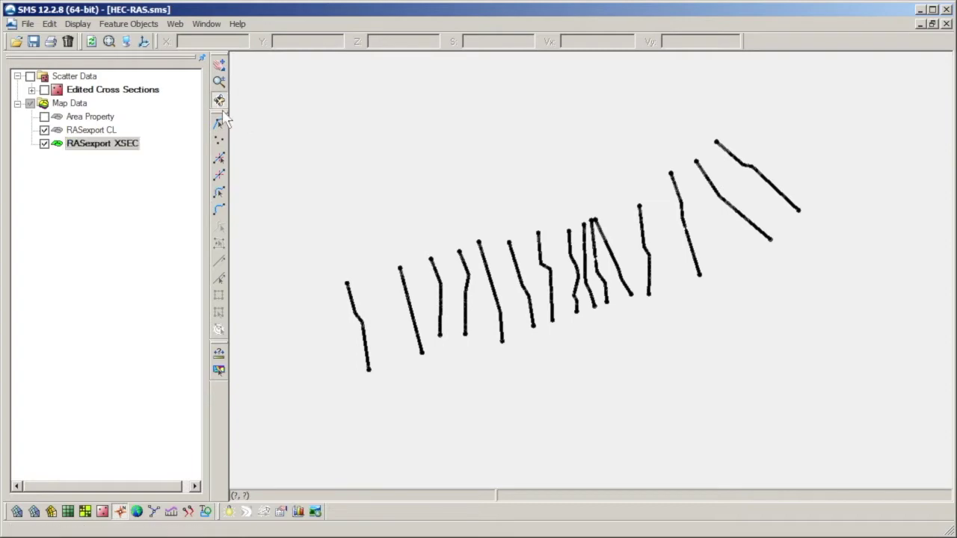
pyautogui.moveTo(367, 369); pyautogui.dragTo(509, 301)
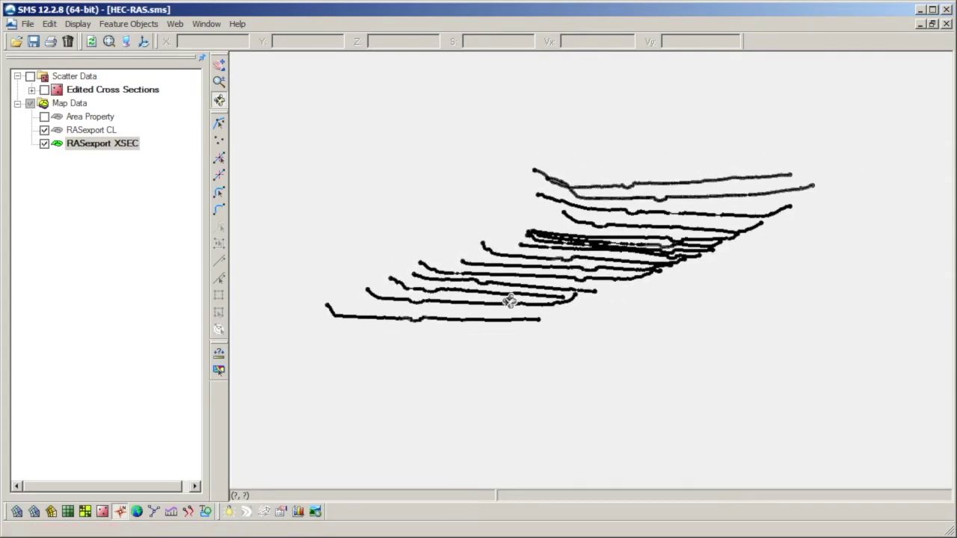
pyautogui.click(219, 124)
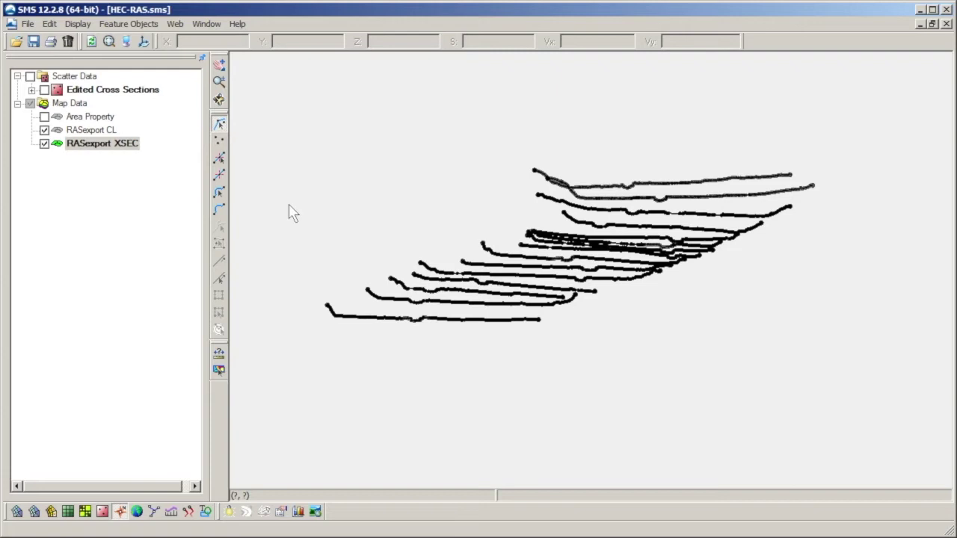
pyautogui.click(327, 305)
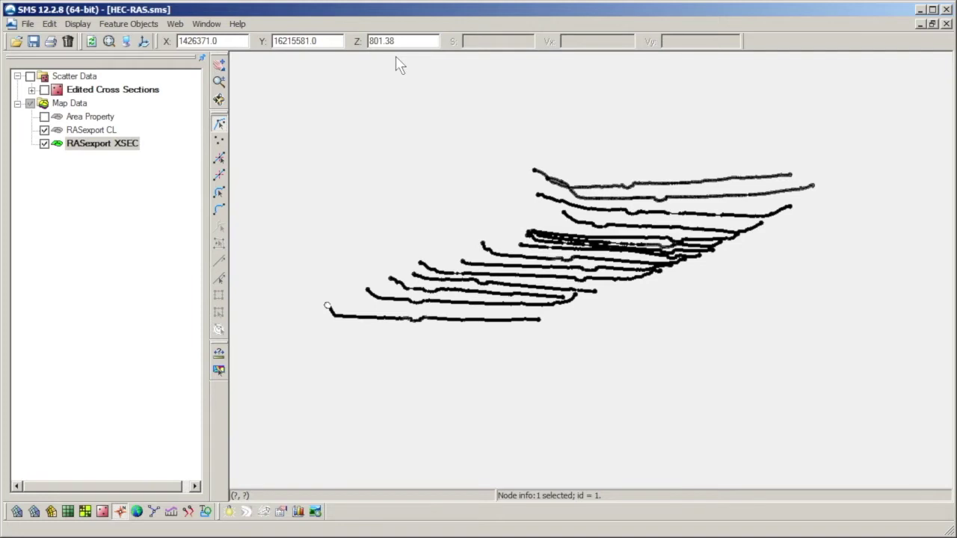
pyautogui.click(336, 240)
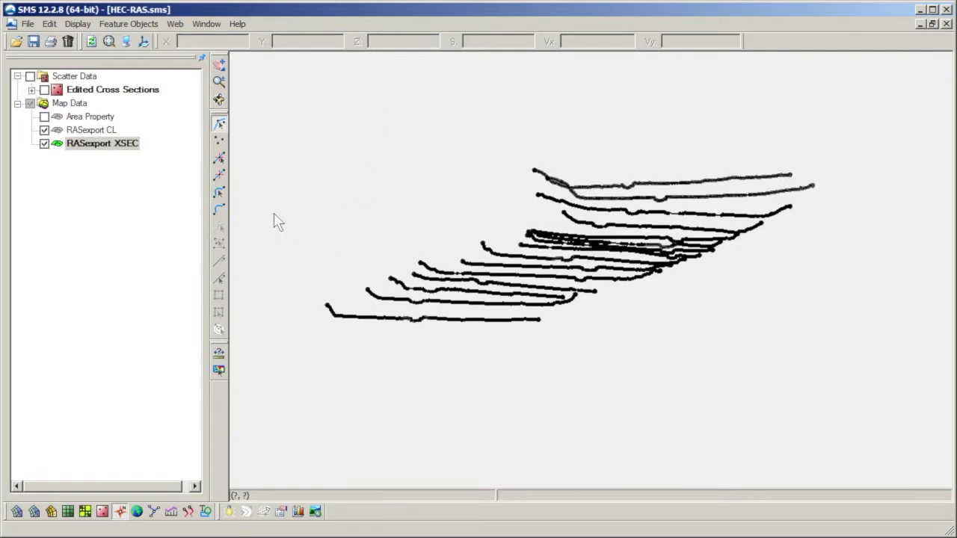
# - Set the RASexport XSEC coverage type to 1D-Hyd Cross Sections
pyautogui.rightClick(131, 149)
pyautogui.moveTo(238, 314)
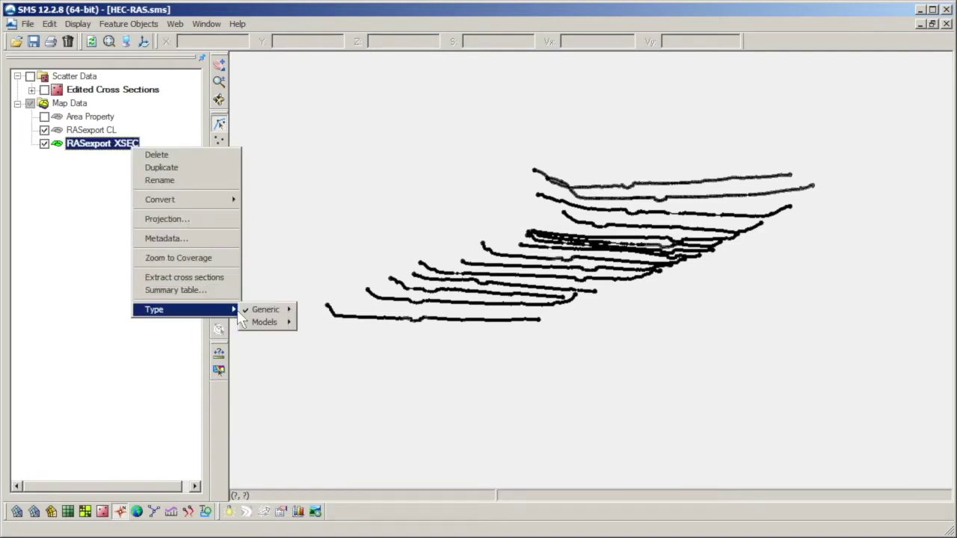
pyautogui.moveTo(269, 311)
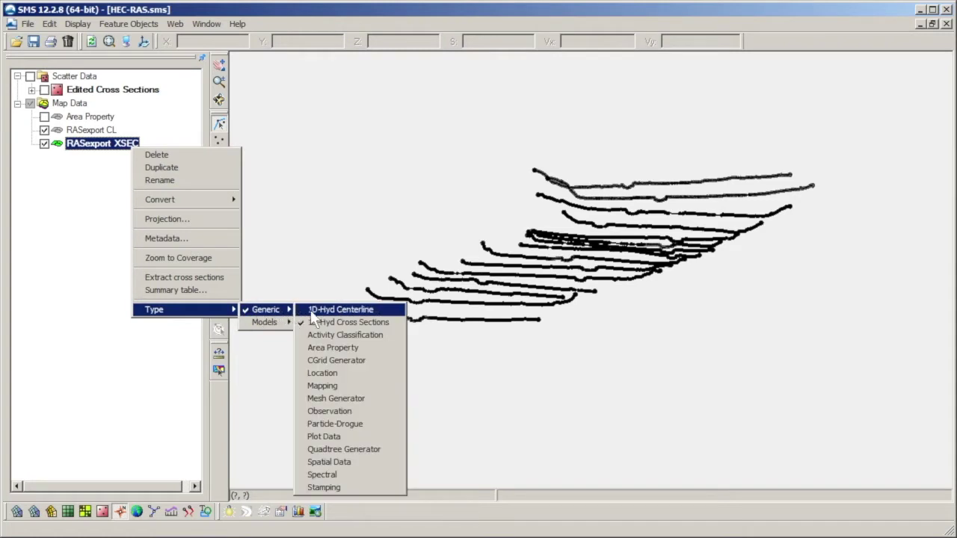
pyautogui.click(390, 326)
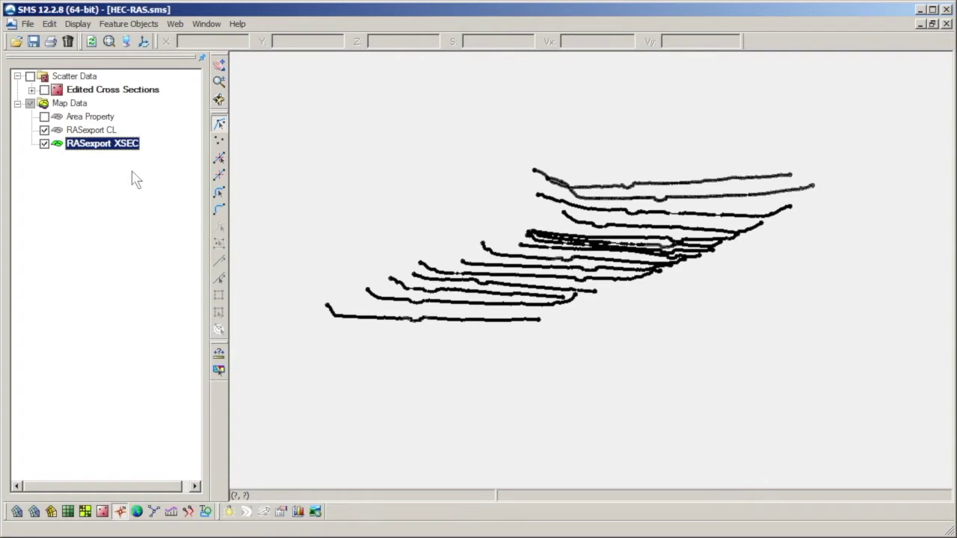
pyautogui.rightClick(124, 147)
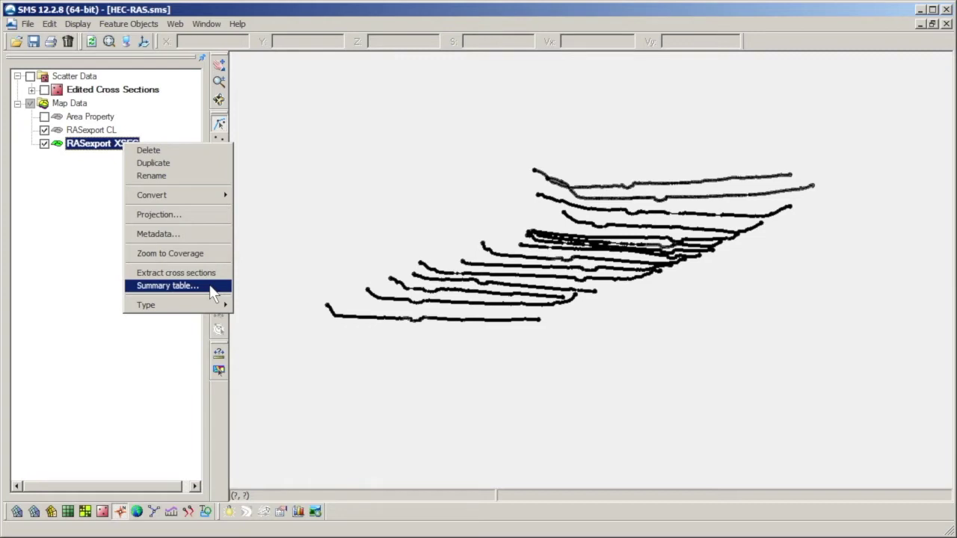
pyautogui.click(304, 275)
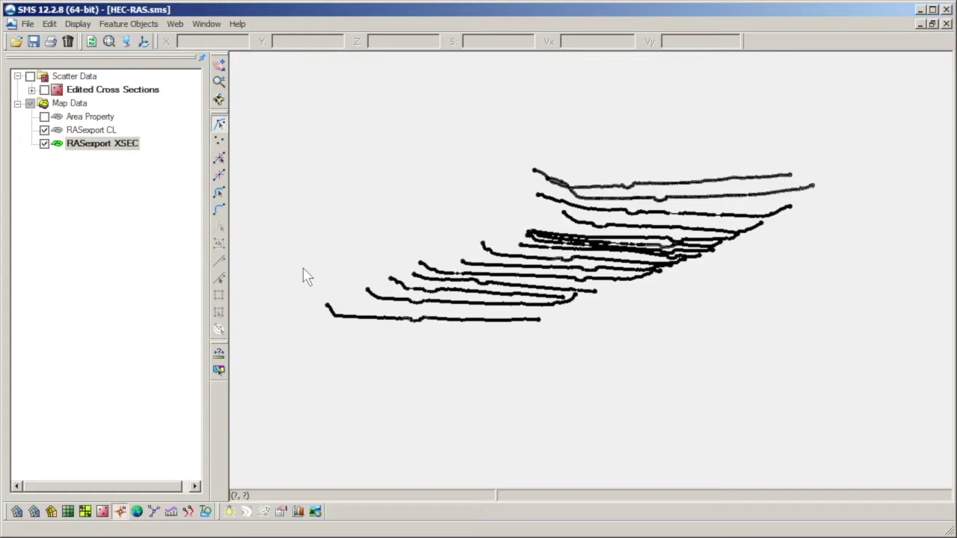
# - Convert the XSEC arcs to a triangulated scatter set named 'Cross Sections' using arc end point and vertex elevations
pyautogui.rightClick(128, 148)
pyautogui.moveTo(193, 204)
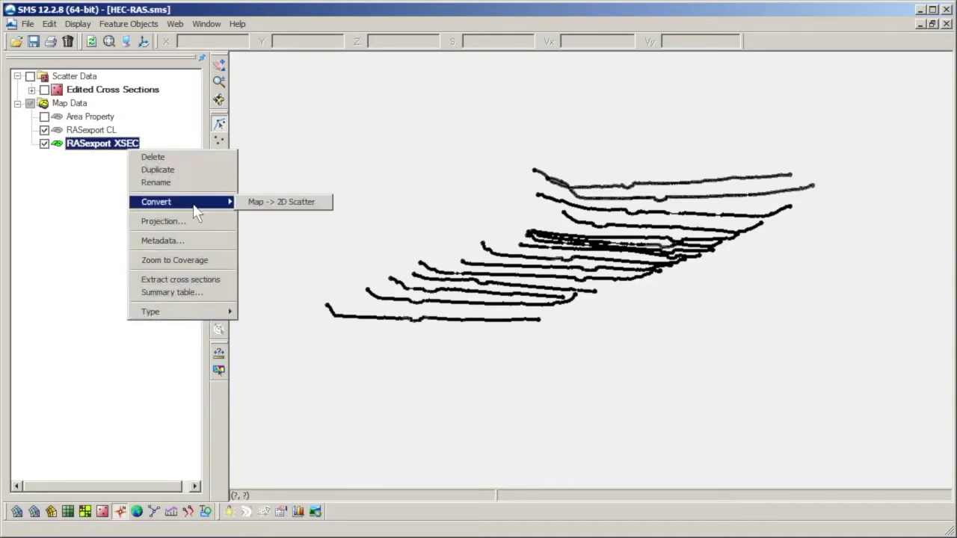
pyautogui.click(318, 207)
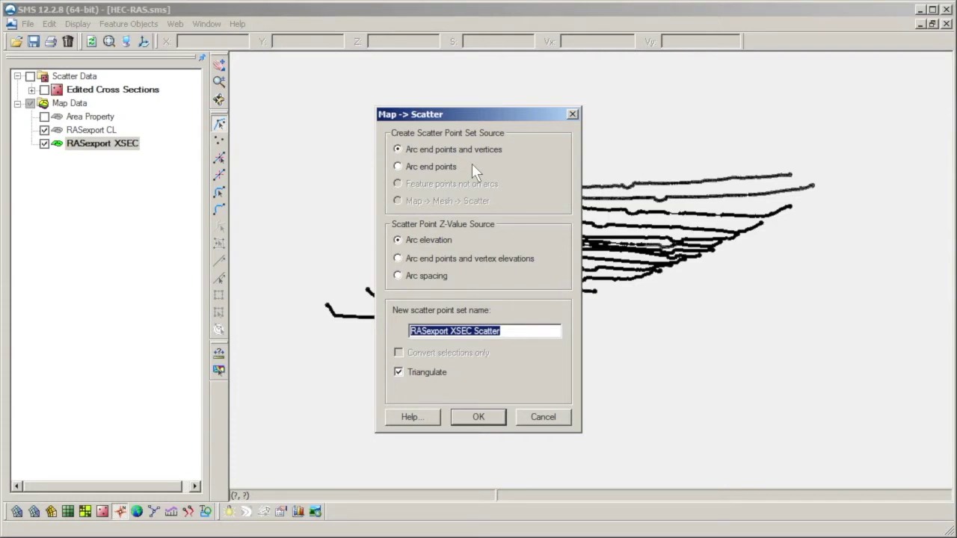
pyautogui.click(397, 150)
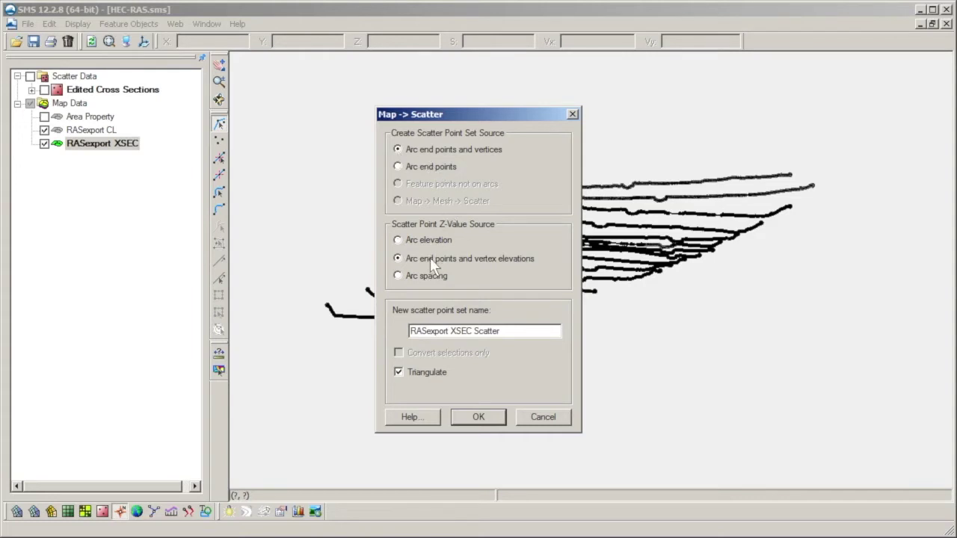
pyautogui.moveTo(511, 331); pyautogui.dragTo(408, 331)
pyautogui.write('Cr')
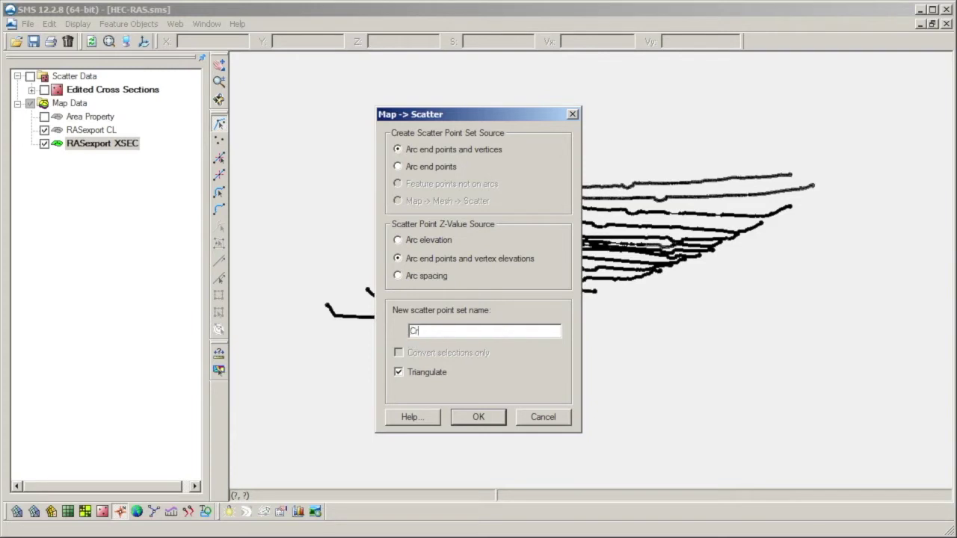
pyautogui.write('oss Sections')
pyautogui.click(480, 412)
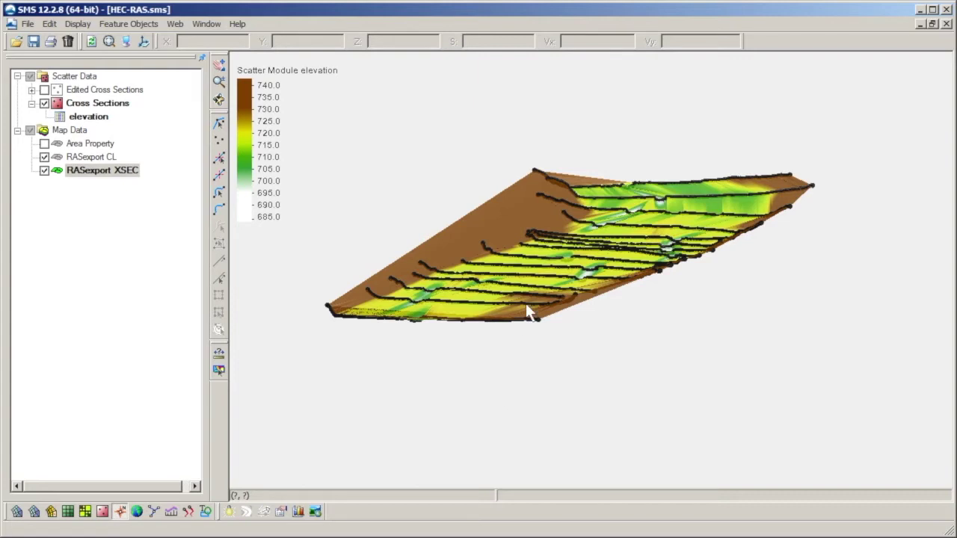
# - Hide the RASexport CL and XSEC coverages and orbit to a low oblique view of the surface
pyautogui.click(44, 170)
pyautogui.click(44, 157)
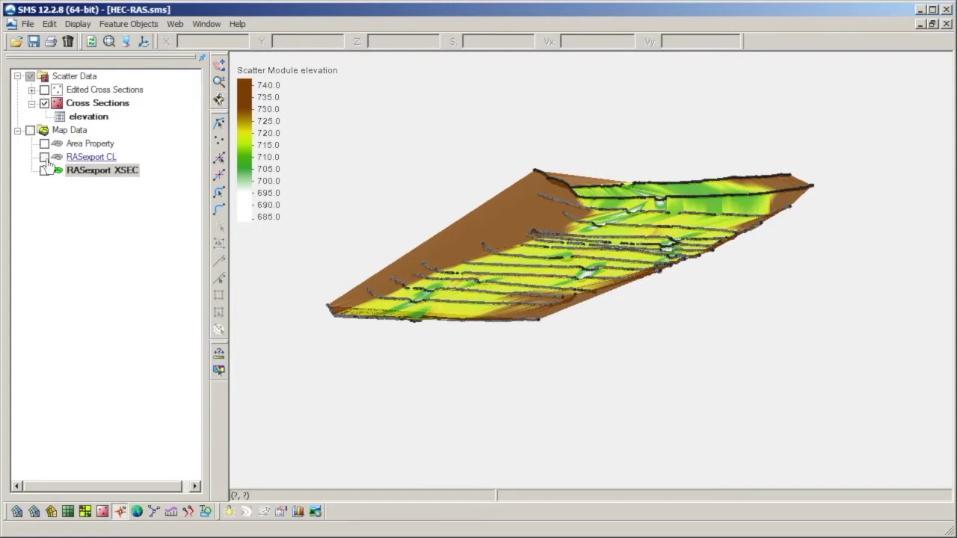
pyautogui.click(219, 100)
pyautogui.moveTo(648, 183); pyautogui.dragTo(579, 301)
pyautogui.moveTo(640, 276); pyautogui.dragTo(483, 337)
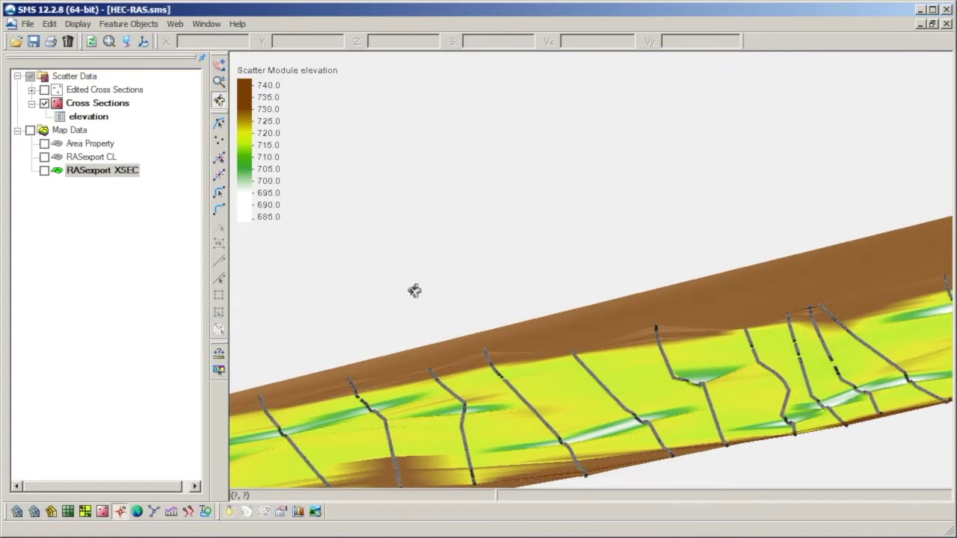
pyautogui.click(128, 42)
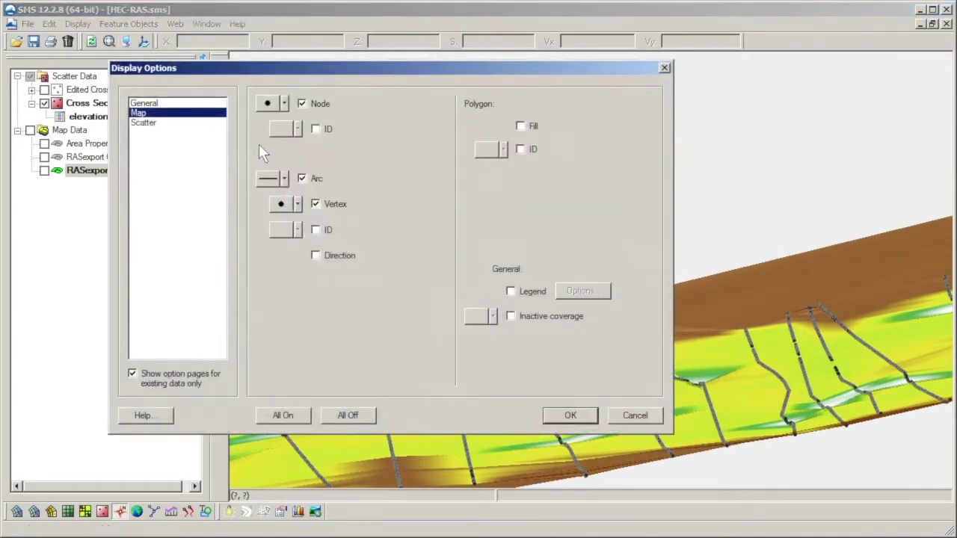
# - Turn on scatter triangle and breakline display for the Cross Sections surface
pyautogui.click(196, 124)
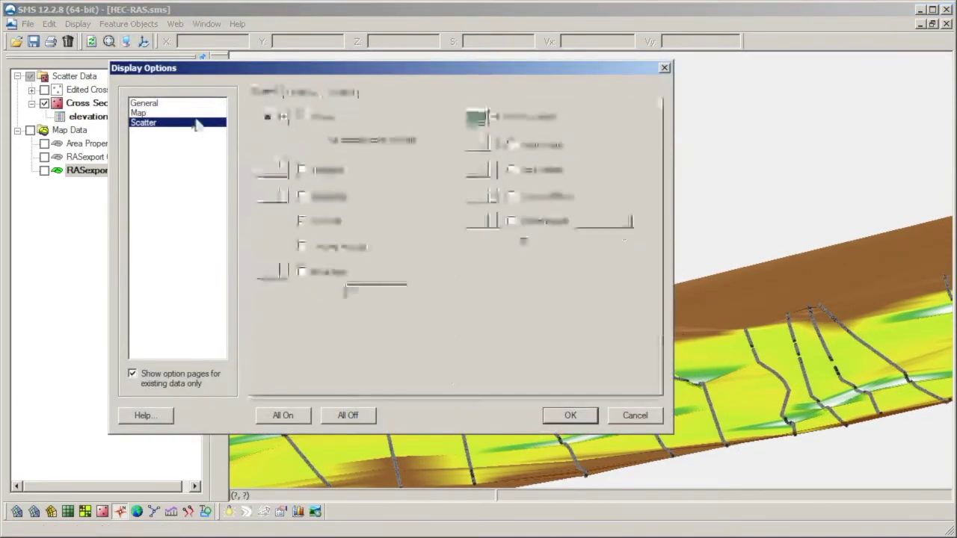
pyautogui.click(306, 171)
pyautogui.click(303, 272)
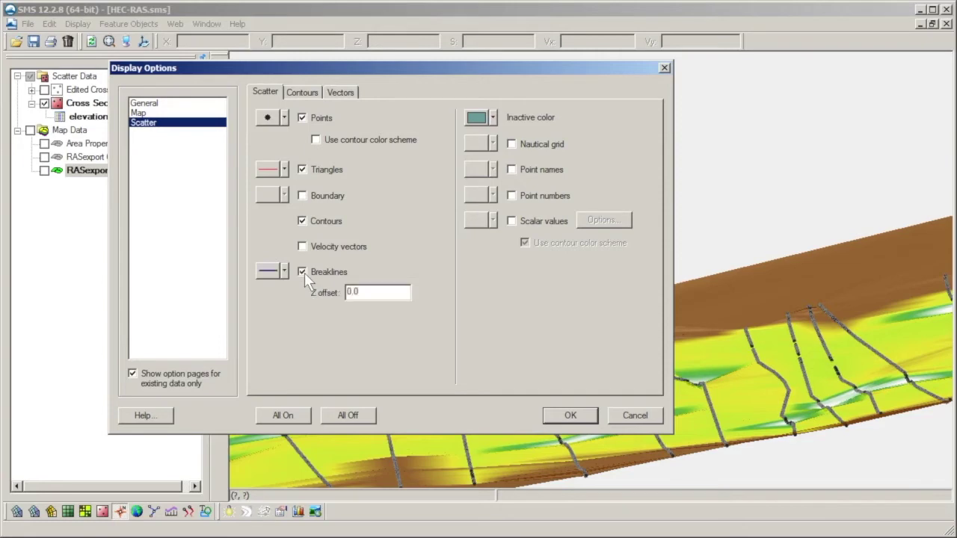
pyautogui.click(570, 416)
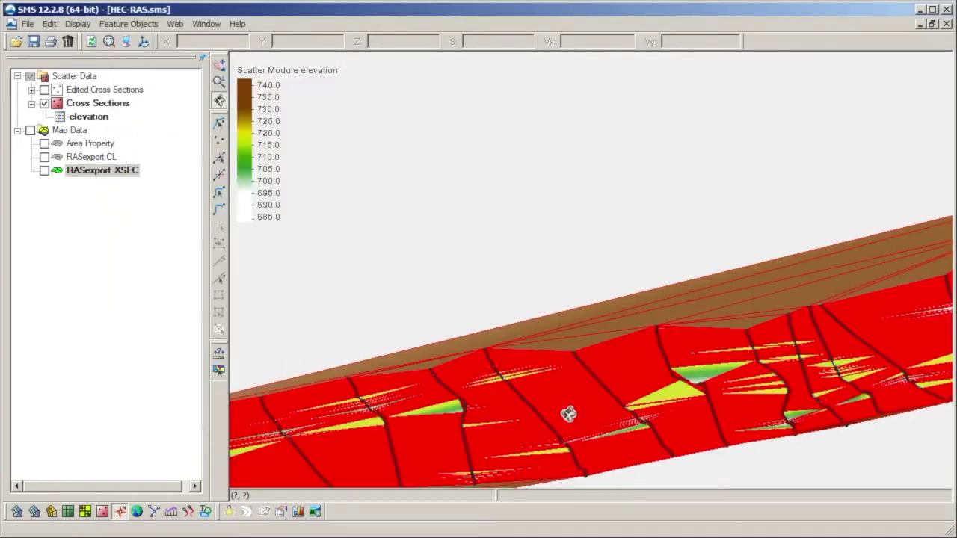
pyautogui.moveTo(478, 414); pyautogui.dragTo(505, 283)
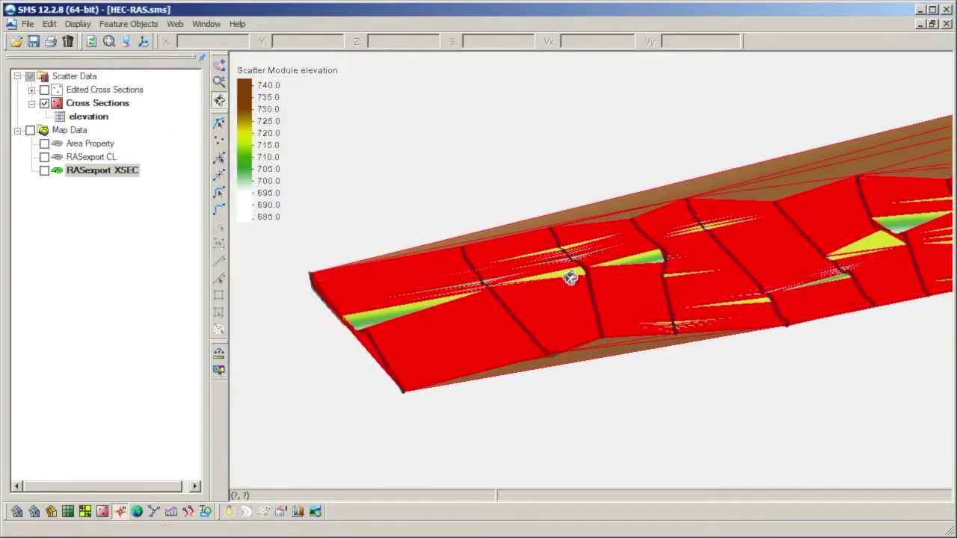
# - In a zoomed plan view of Cross Sections, select several long thin sliver triangles
pyautogui.click(144, 41)
pyautogui.scroll(5, 312, 331)
pyautogui.scroll(6, 339, 345)
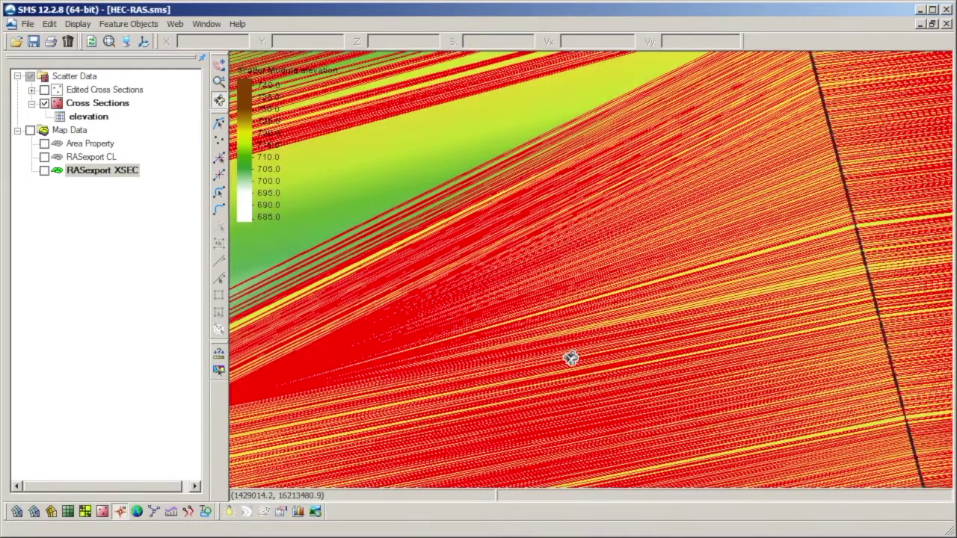
pyautogui.click(112, 104)
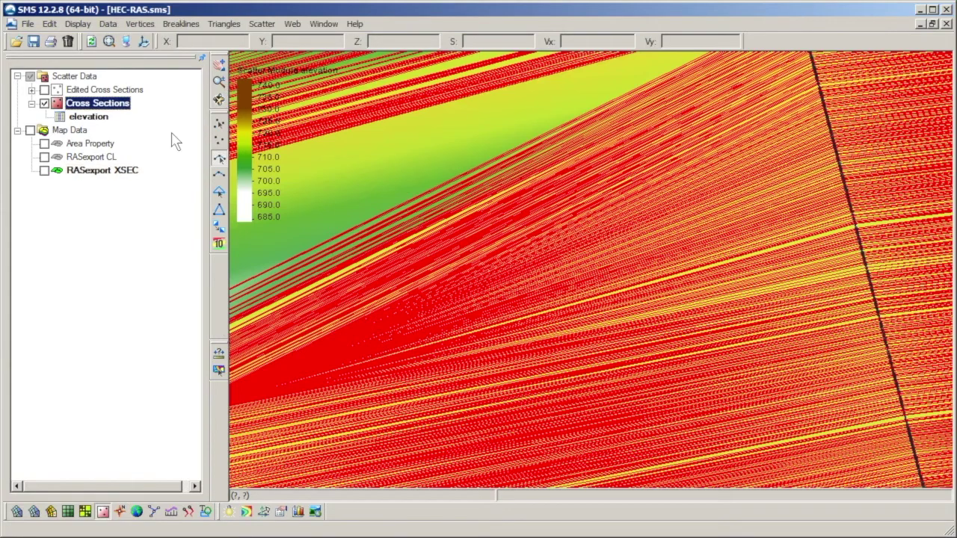
pyautogui.click(219, 192)
pyautogui.click(486, 290)
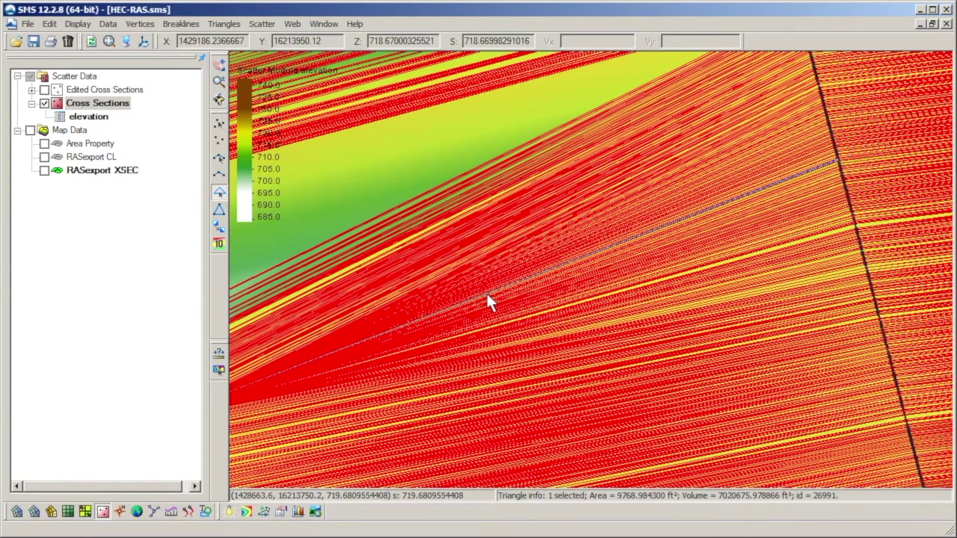
pyautogui.click(521, 366)
pyautogui.click(582, 411)
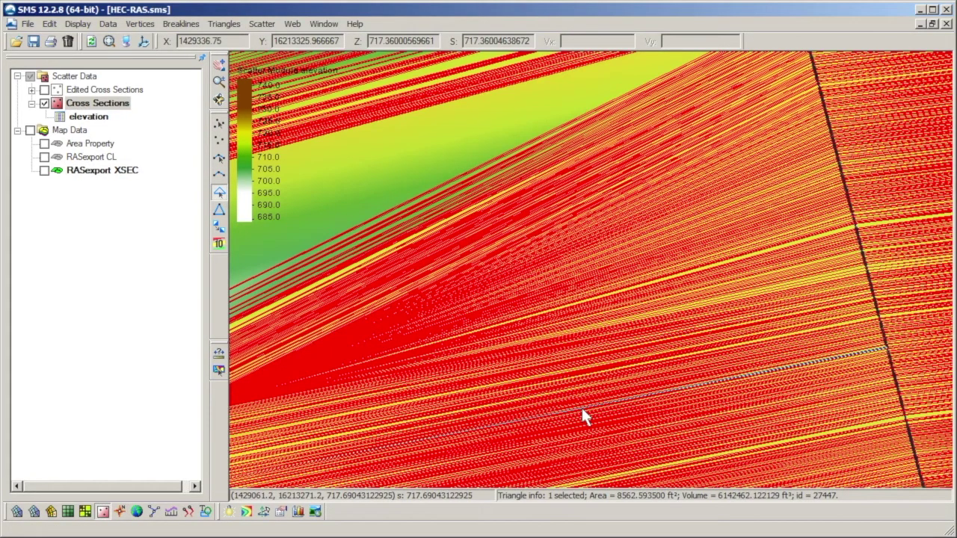
# - From a side view, select the triangles forming the vertical walls between sections
pyautogui.moveTo(581, 405); pyautogui.dragTo(500, 316)
pyautogui.click(556, 322)
pyautogui.click(566, 355)
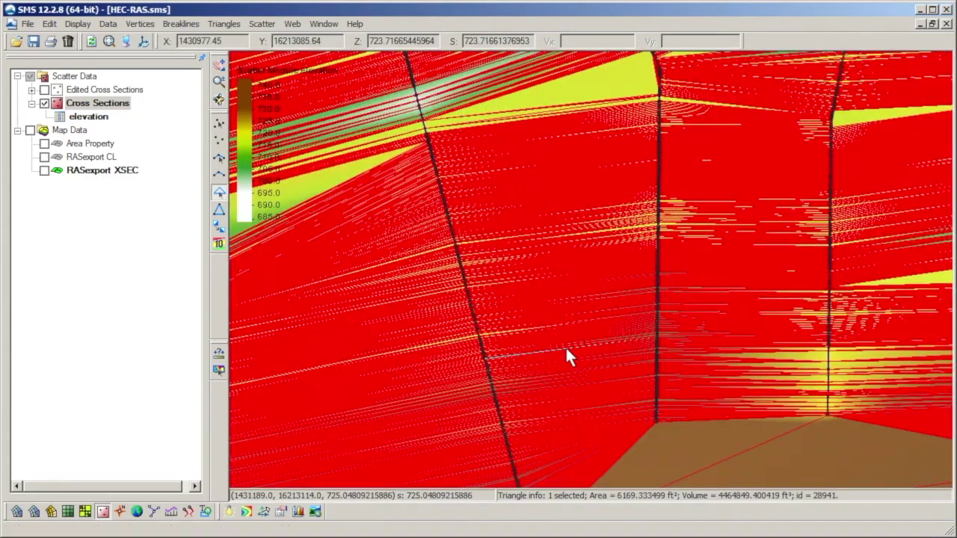
pyautogui.scroll(-4, 565, 352)
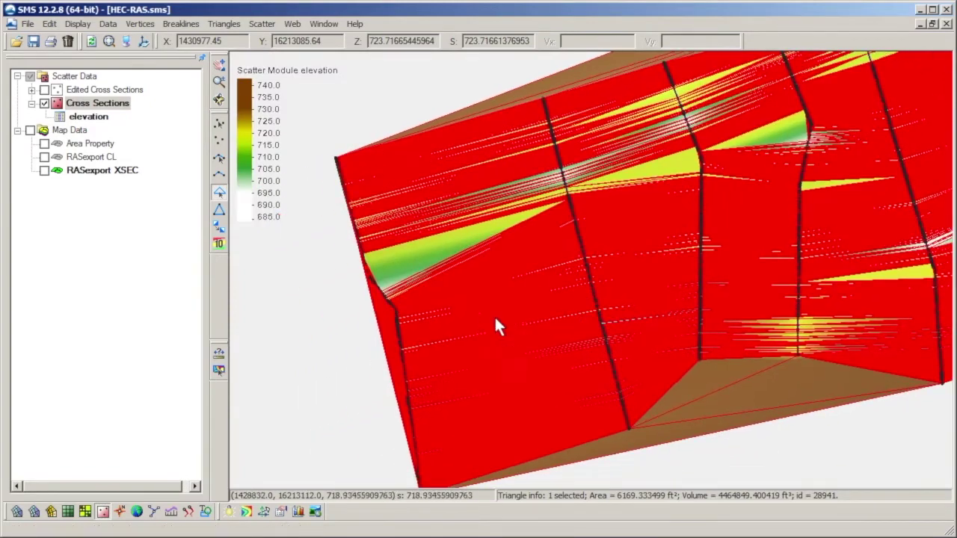
pyautogui.scroll(3, 403, 310)
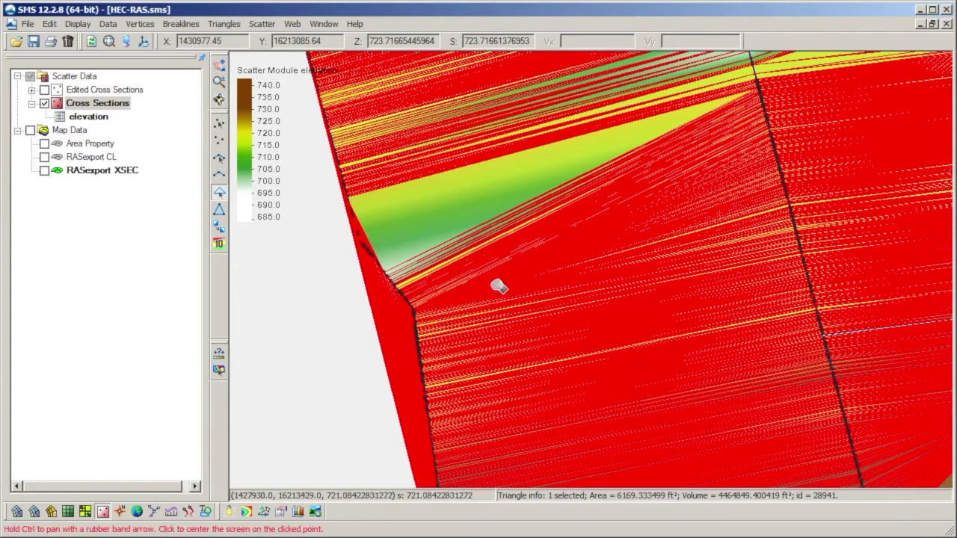
pyautogui.scroll(2, 391, 299)
pyautogui.scroll(2, 514, 215)
pyautogui.scroll(-3, 658, 212)
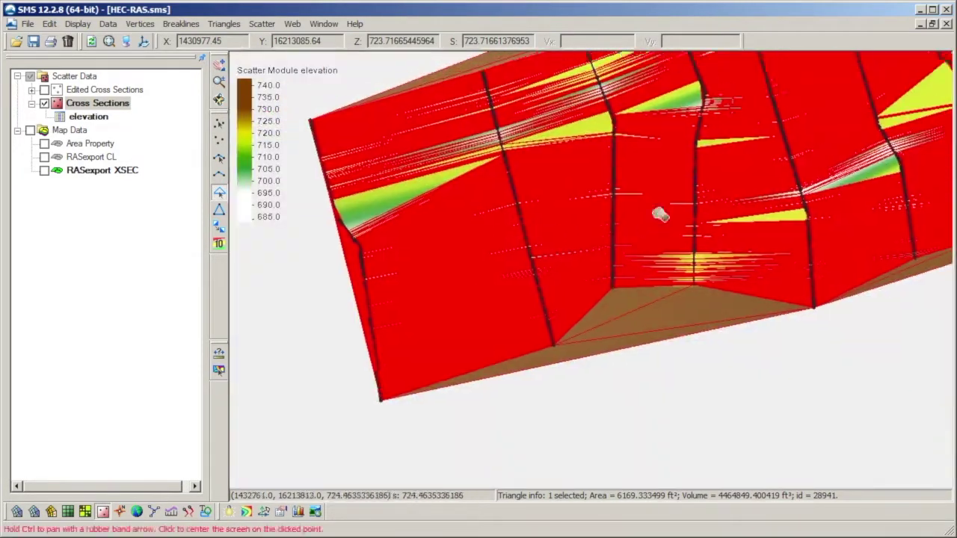
pyautogui.scroll(4, 748, 316)
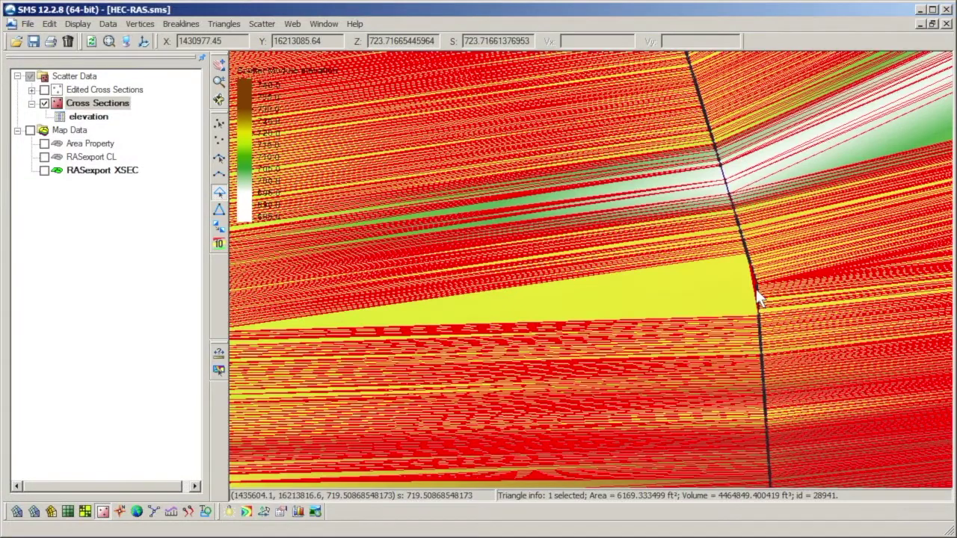
# - Select the large yellow triangle and the slivers near the upper-left walls, then orbit to a low side view
pyautogui.click(665, 303)
pyautogui.scroll(-3, 601, 313)
pyautogui.scroll(3, 521, 273)
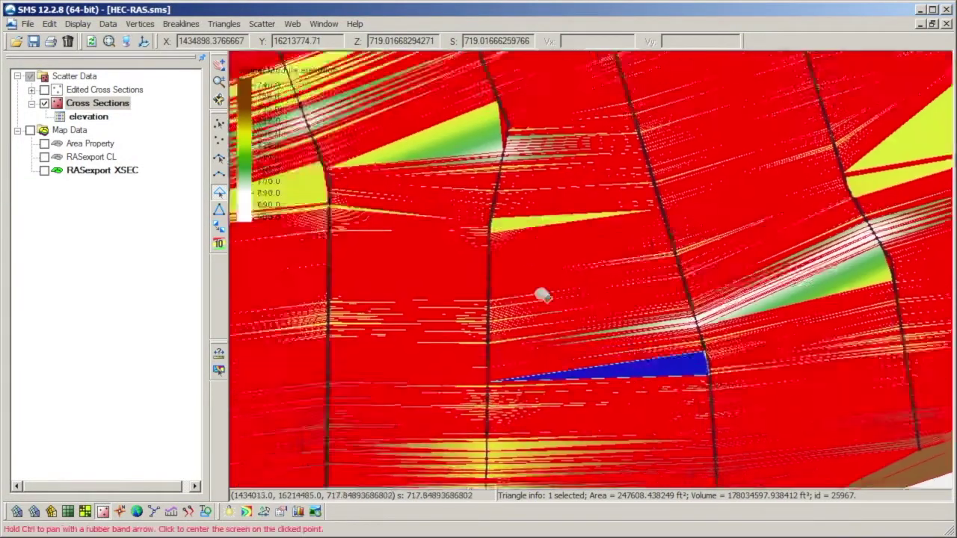
pyautogui.click(553, 198)
pyautogui.click(549, 203)
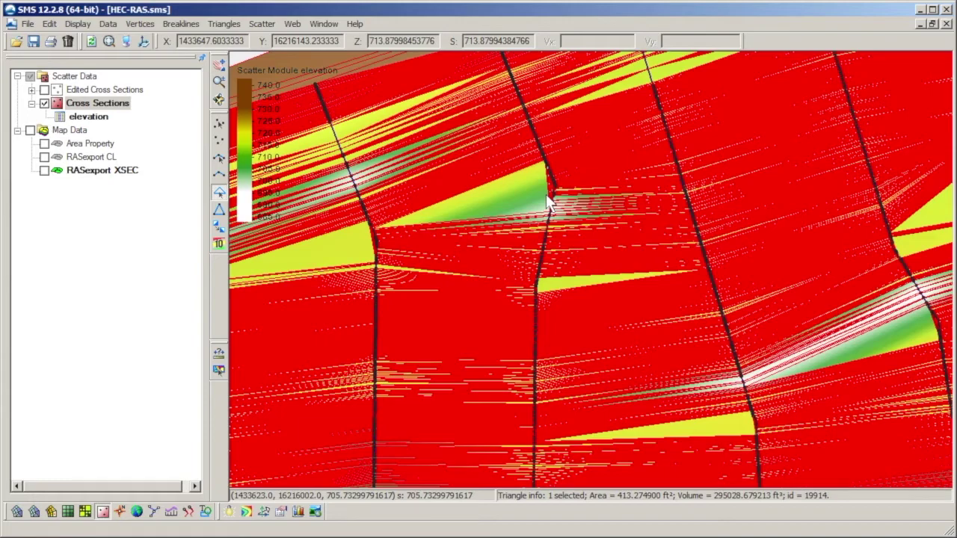
pyautogui.click(546, 194)
pyautogui.moveTo(546, 194); pyautogui.dragTo(245, 143)
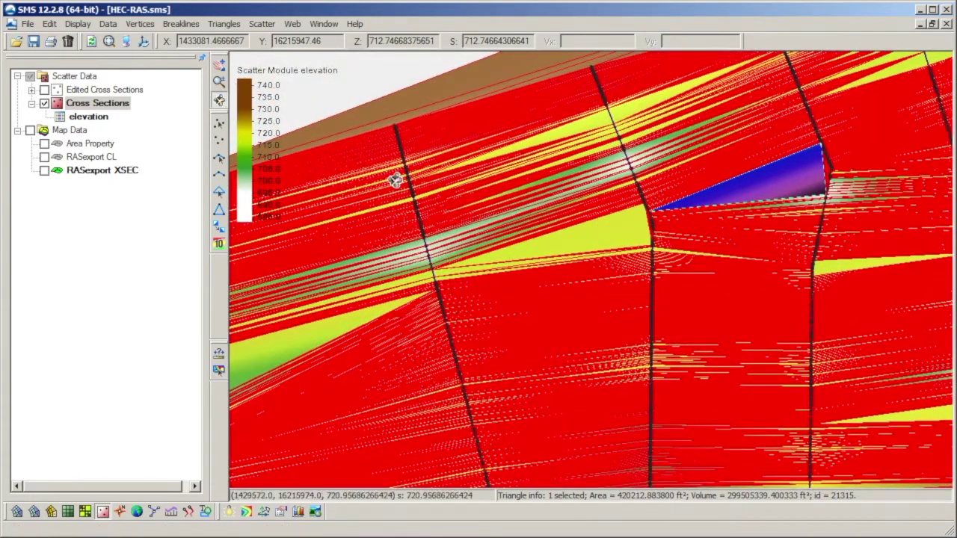
pyautogui.moveTo(395, 180); pyautogui.dragTo(674, 271)
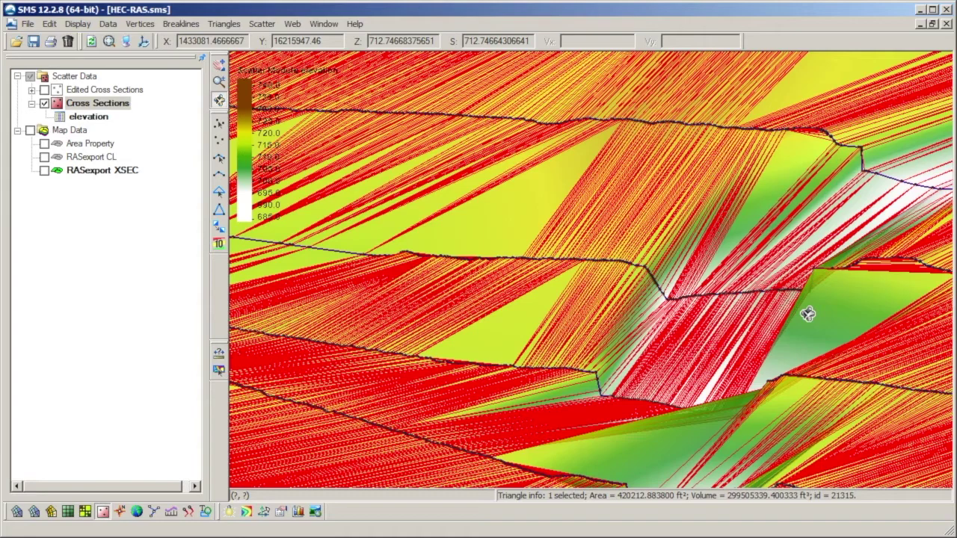
# - Select the 415 outer-edge triangles crossed by an impale line and delete them
pyautogui.moveTo(807, 314); pyautogui.dragTo(590, 356)
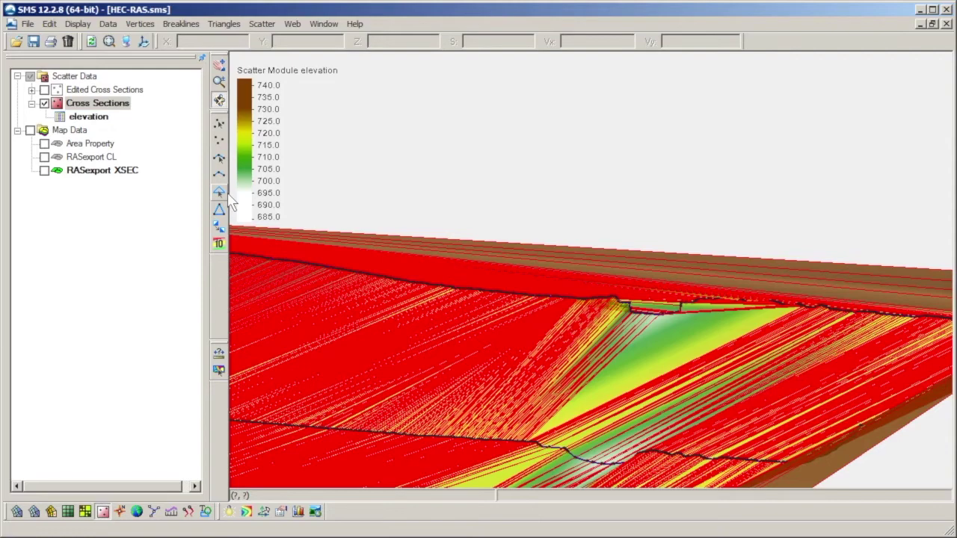
pyautogui.click(218, 192)
pyautogui.moveTo(657, 247); pyautogui.dragTo(648, 337)
pyautogui.moveTo(657, 289); pyautogui.dragTo(661, 210)
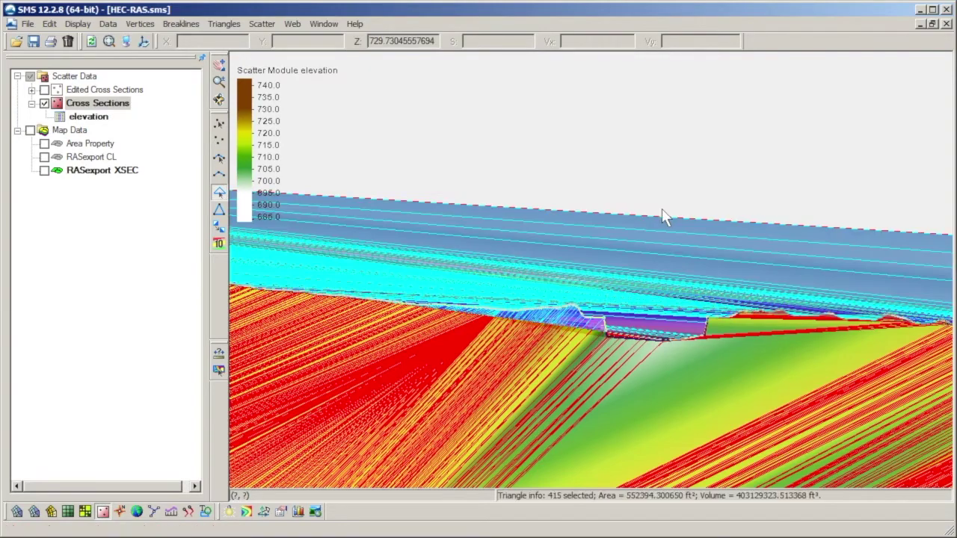
pyautogui.press('Delete')
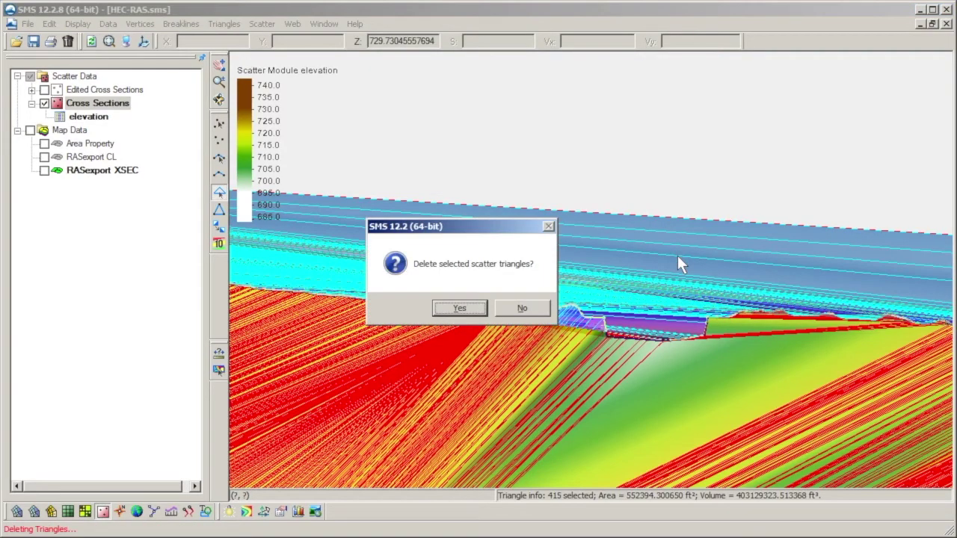
pyautogui.press('Return')
# - Delete the three remaining triangles in the upper-left outer wedge and check the result
pyautogui.scroll(3, 615, 338)
pyautogui.scroll(-3, 554, 336)
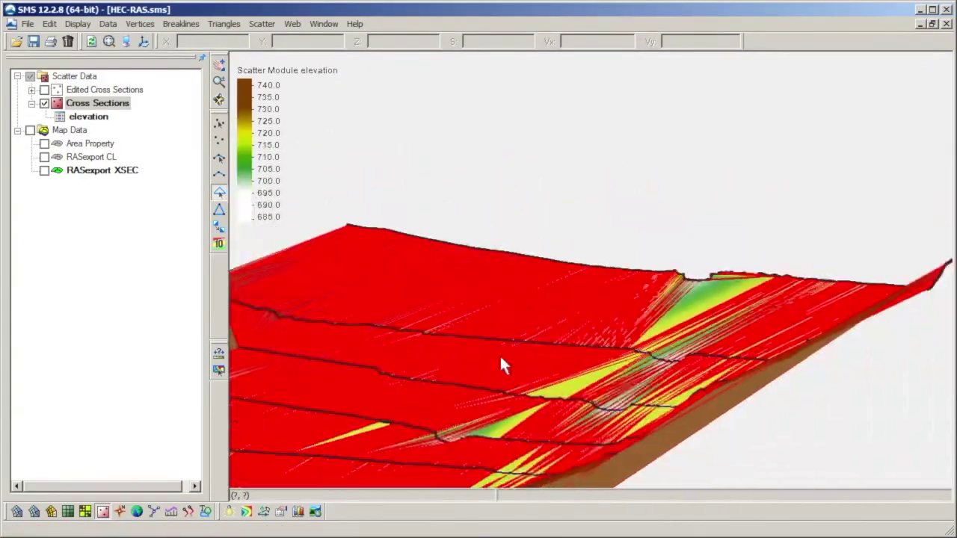
pyautogui.moveTo(445, 248); pyautogui.dragTo(444, 196)
pyautogui.press('Delete')
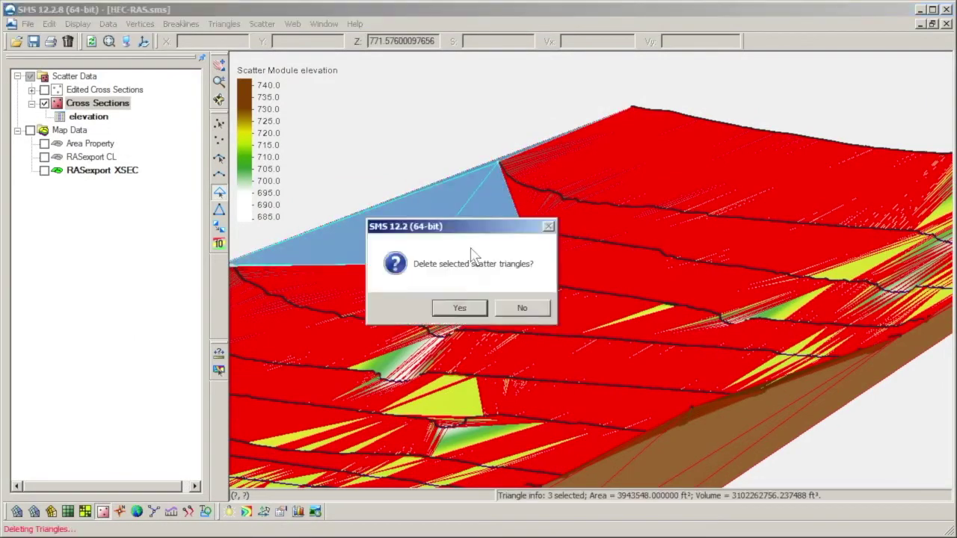
pyautogui.press('Return')
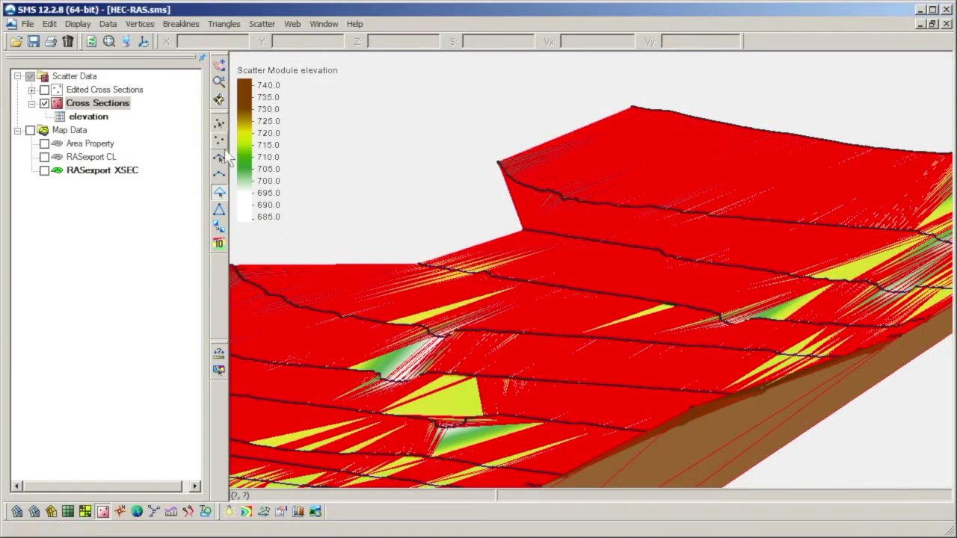
pyautogui.moveTo(486, 269); pyautogui.dragTo(598, 299)
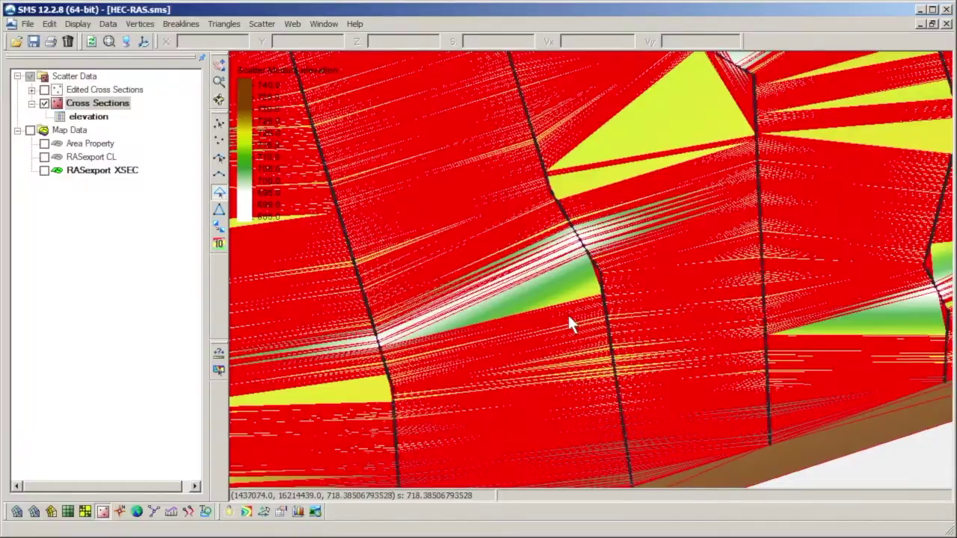
# - Draw a scatter breakline across the first channel gap and force the Cross Sections triangulation to follow it
pyautogui.click(568, 324)
pyautogui.scroll(3, 654, 371)
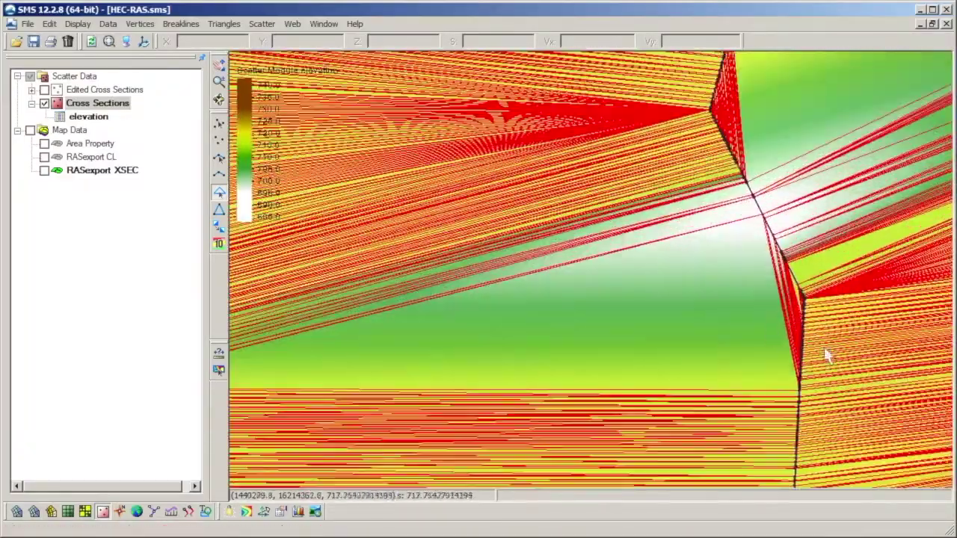
pyautogui.click(219, 100)
pyautogui.moveTo(379, 200); pyautogui.dragTo(605, 364)
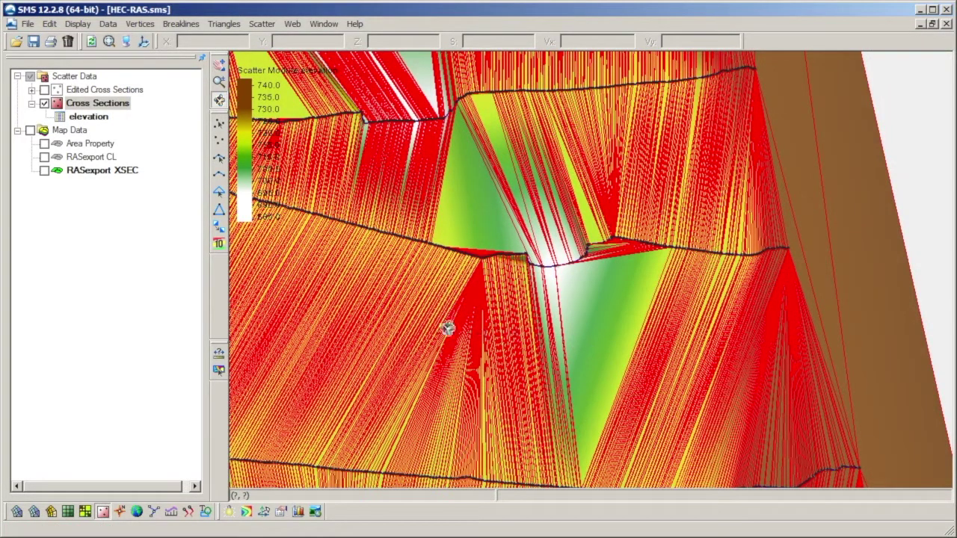
pyautogui.click(223, 175)
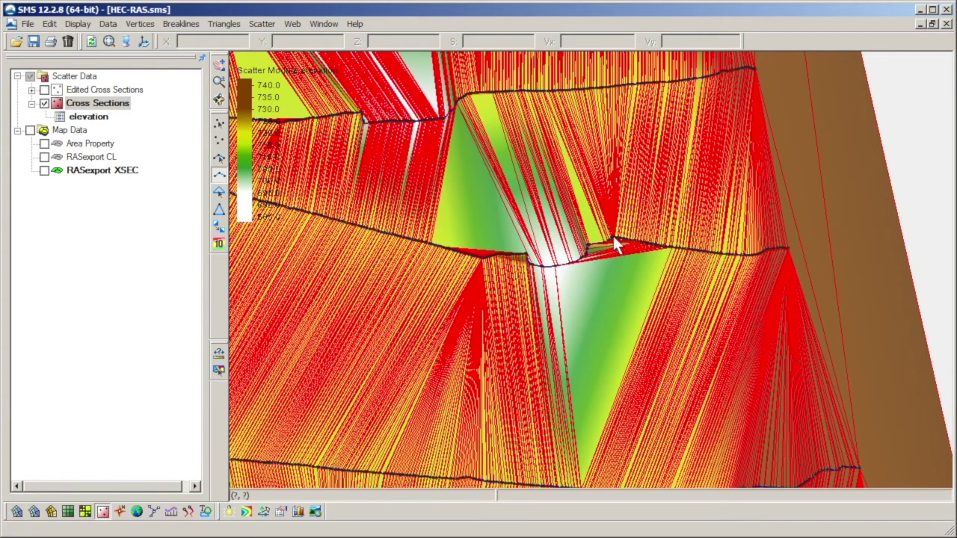
pyautogui.moveTo(623, 451)
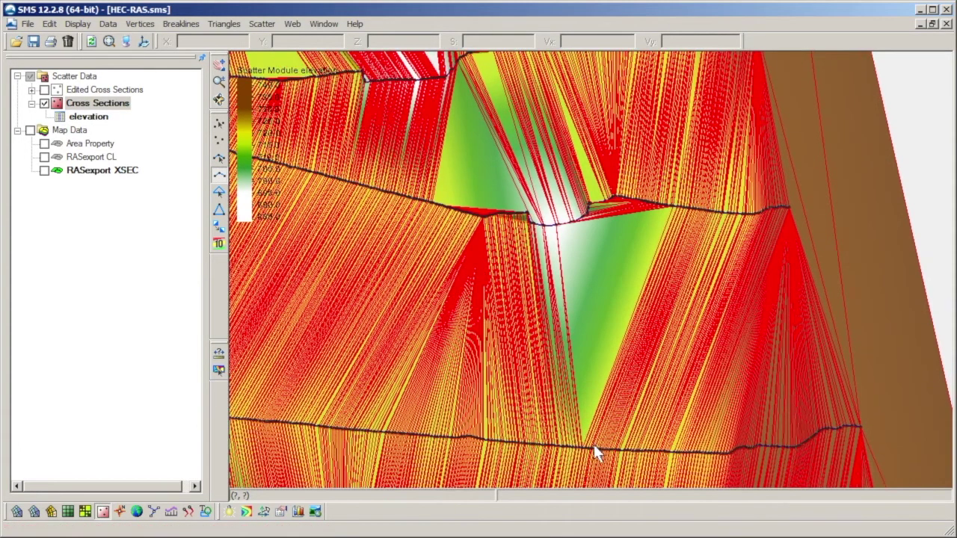
pyautogui.click(592, 447)
pyautogui.press('Return')
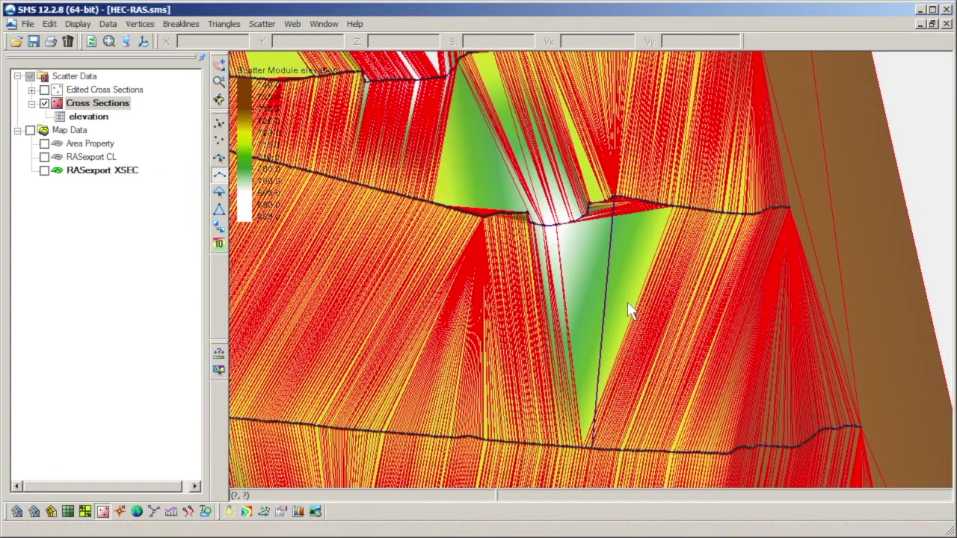
pyautogui.click(186, 26)
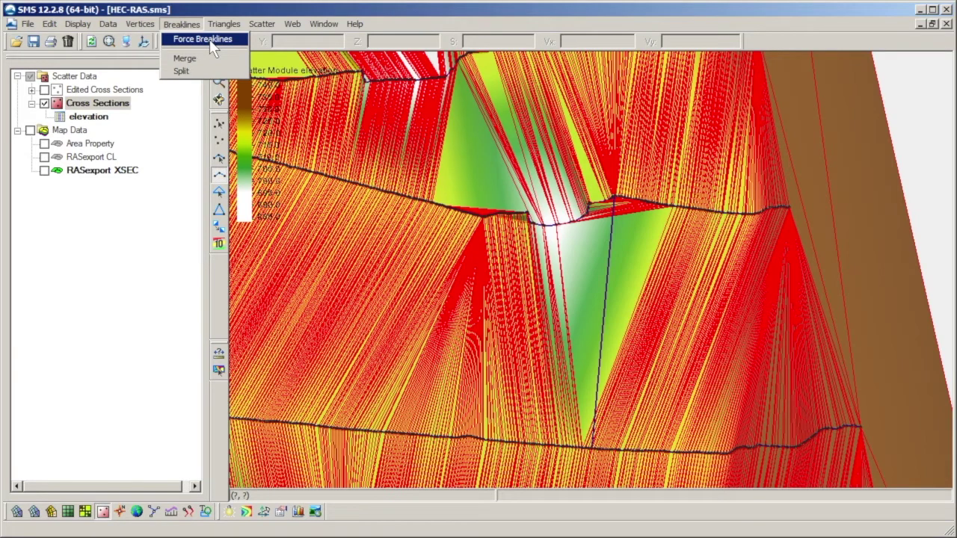
pyautogui.click(210, 40)
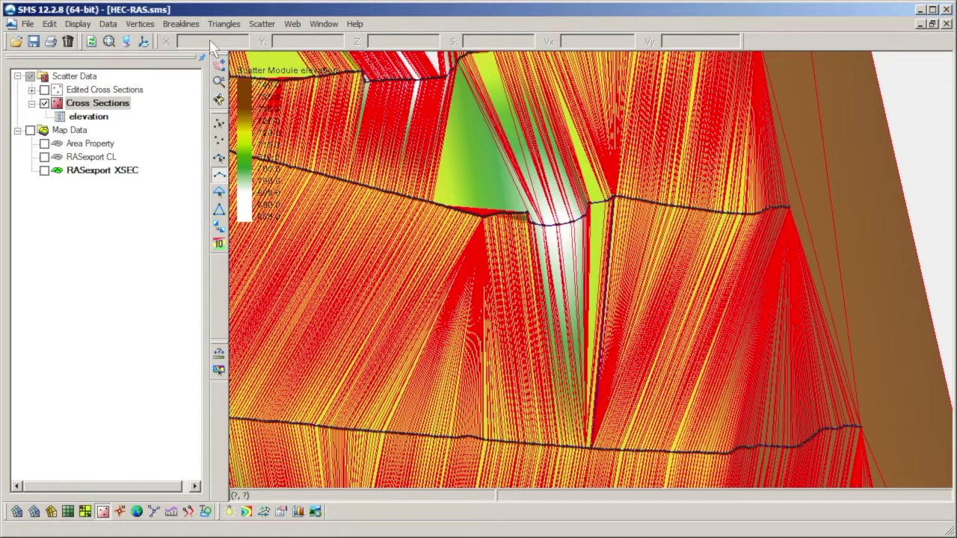
pyautogui.scroll(5, 631, 243)
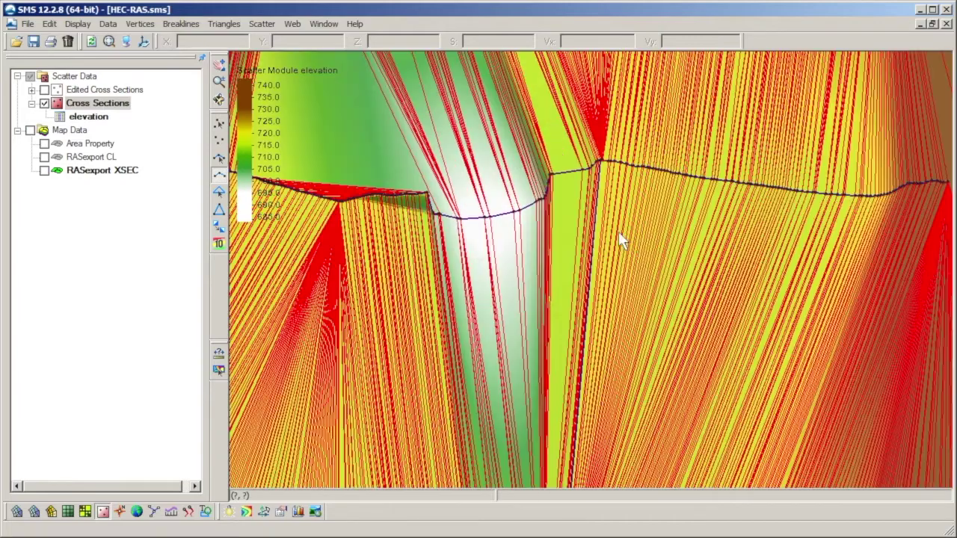
# - Draw a breakline across a second channel gap between cross sections and force the triangles along it
pyautogui.click(219, 101)
pyautogui.moveTo(472, 255)
pyautogui.mouseDown()
pyautogui.moveTo(542, 282)
pyautogui.moveTo(621, 216)
pyautogui.moveTo(553, 289)
pyautogui.moveTo(592, 215)
pyautogui.moveTo(545, 225)
pyautogui.moveTo(568, 206)
pyautogui.moveTo(427, 219)
pyautogui.moveTo(480, 239)
pyautogui.mouseUp()
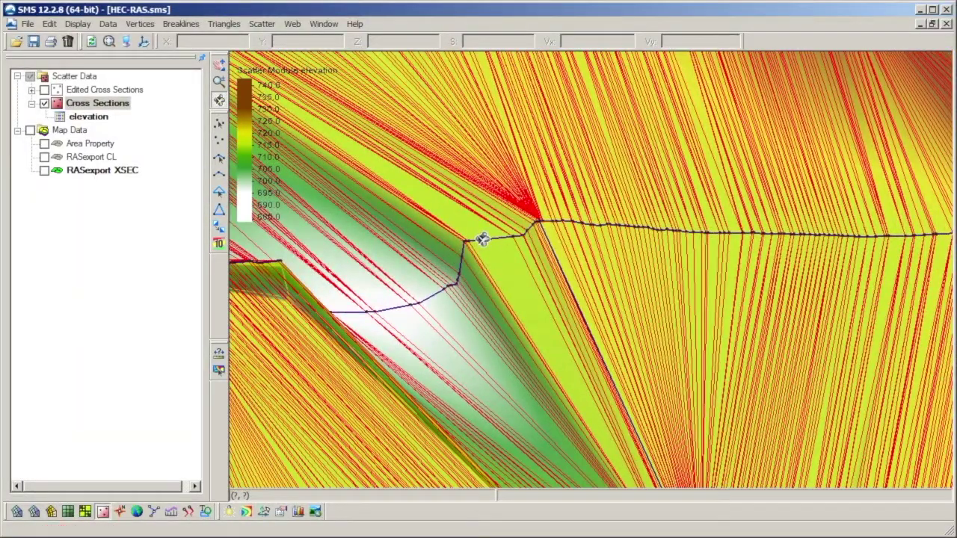
pyautogui.scroll(-5, 482, 240)
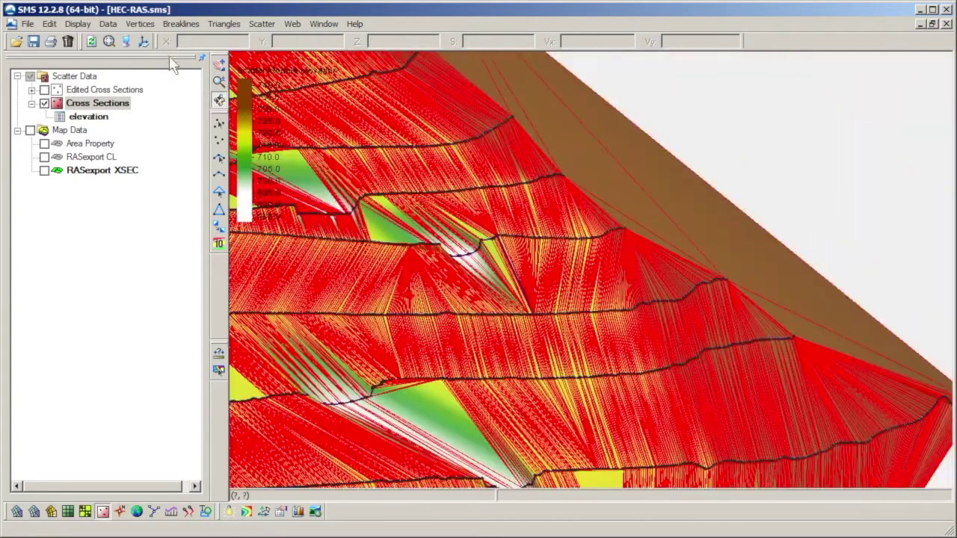
pyautogui.click(145, 42)
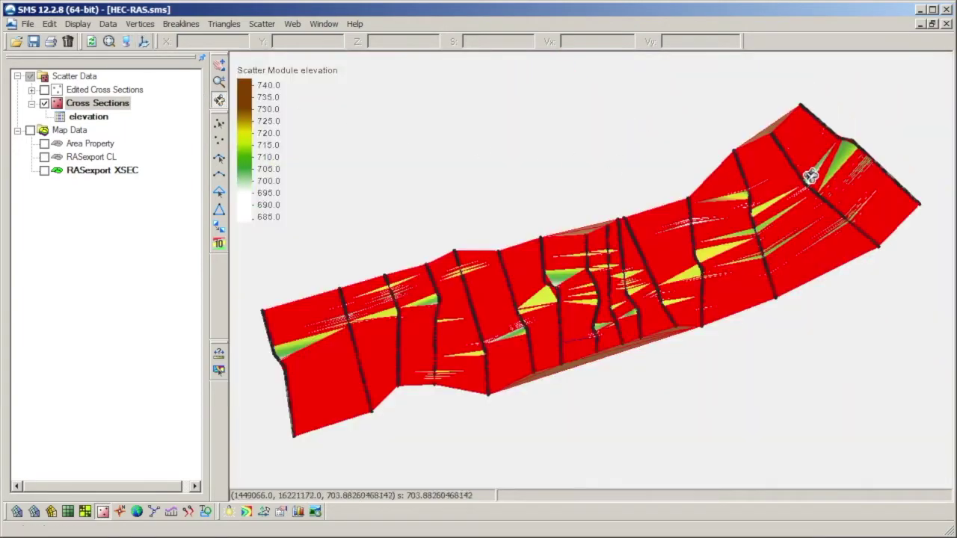
pyautogui.moveTo(854, 165); pyautogui.dragTo(688, 244)
pyautogui.moveTo(728, 247); pyautogui.dragTo(642, 357)
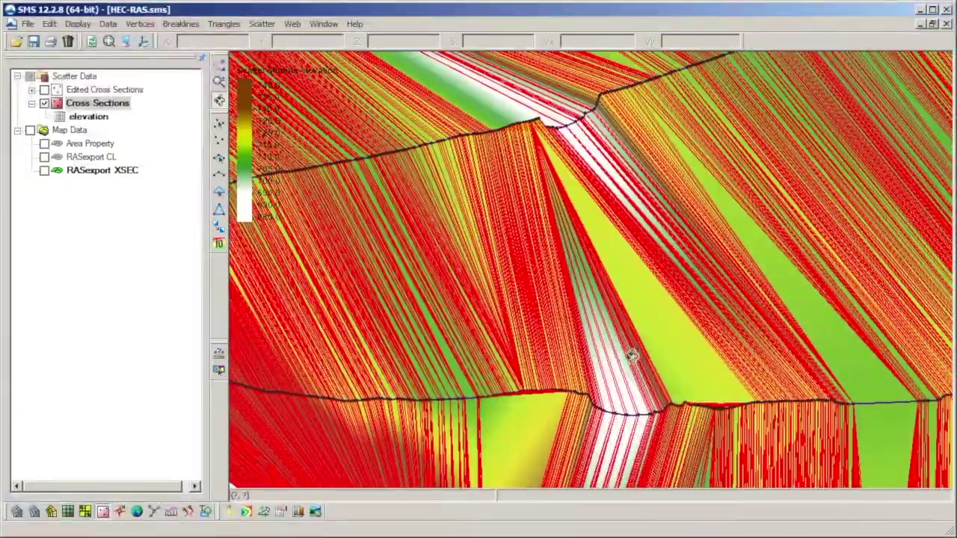
pyautogui.click(219, 174)
pyautogui.scroll(2, 652, 396)
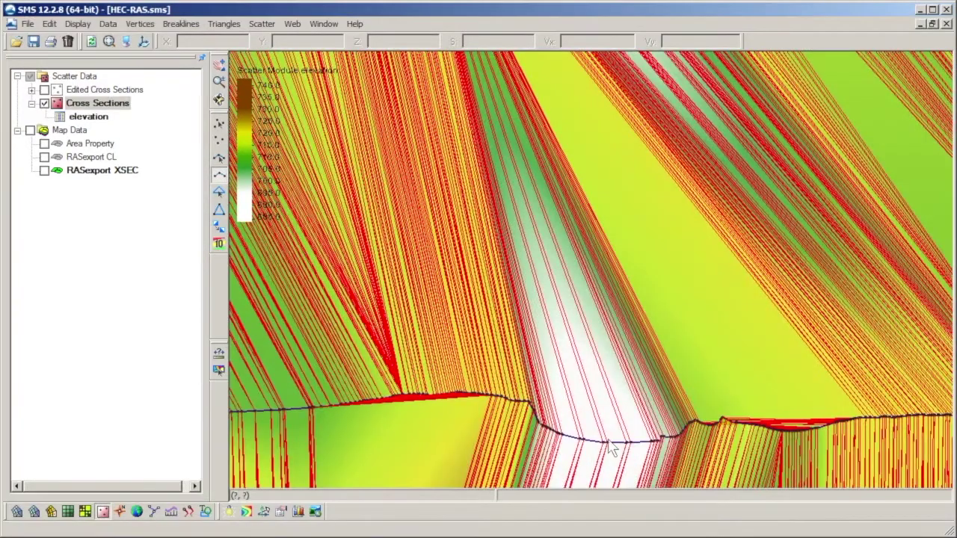
pyautogui.moveTo(624, 406); pyautogui.dragTo(470, 218)
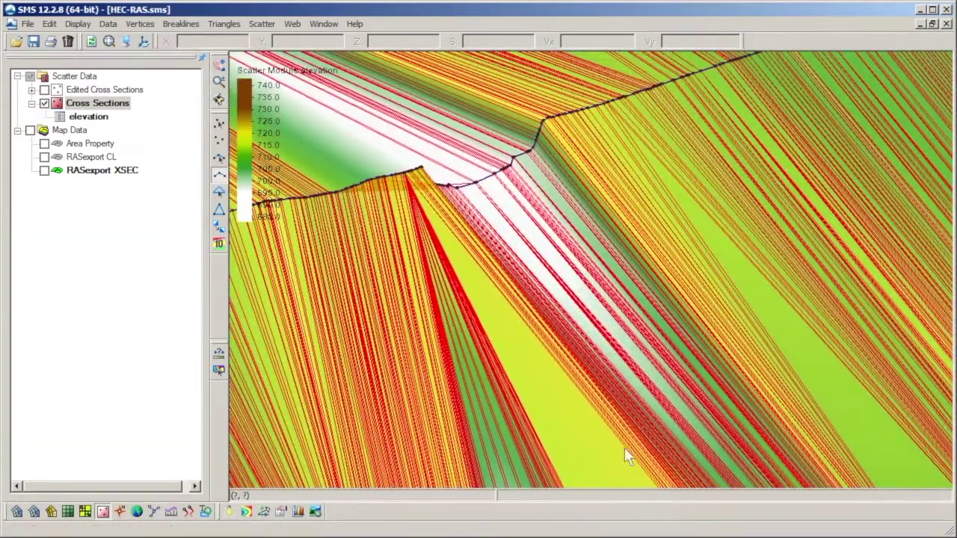
pyautogui.click(477, 185)
pyautogui.doubleClick(479, 192)
pyautogui.click(181, 24)
pyautogui.click(202, 36)
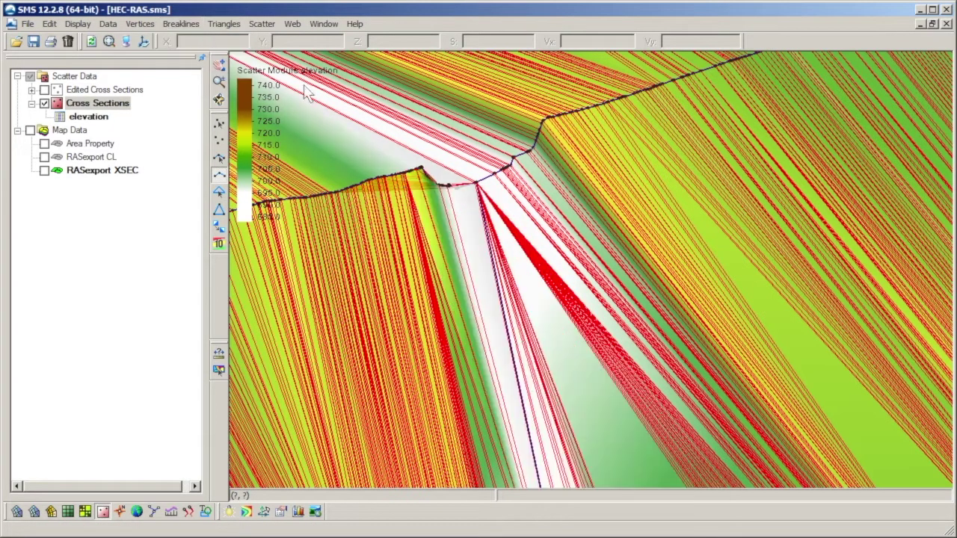
# - Add a third breakline further down the channel and force the triangulation along it
pyautogui.moveTo(309, 94); pyautogui.dragTo(557, 213)
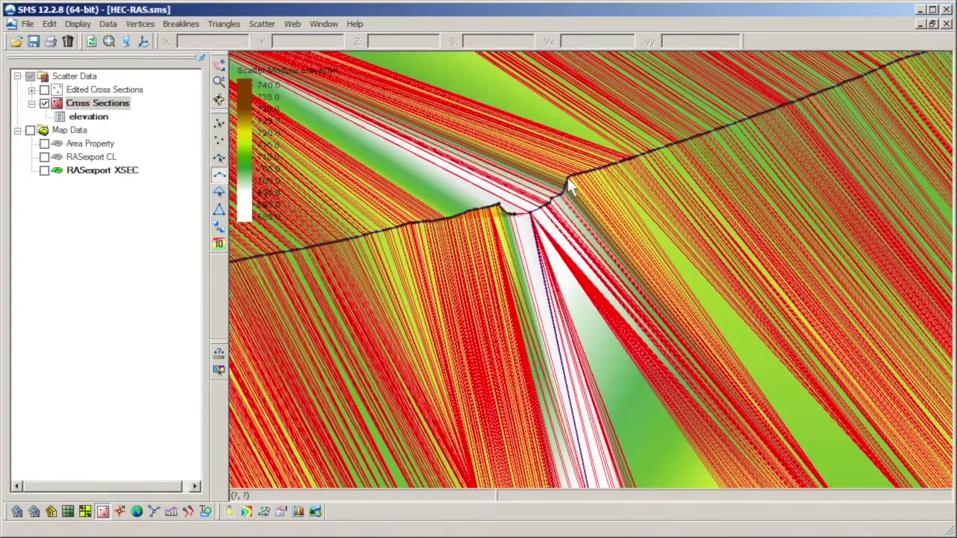
pyautogui.click(568, 187)
pyautogui.moveTo(568, 187); pyautogui.dragTo(550, 392)
pyautogui.moveTo(598, 215); pyautogui.dragTo(519, 228)
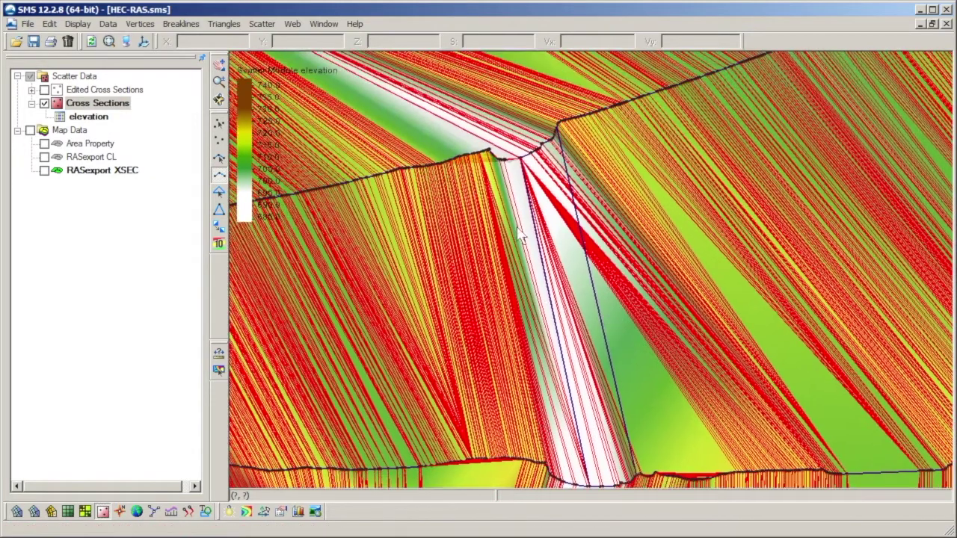
pyautogui.click(183, 23)
pyautogui.click(202, 36)
pyautogui.moveTo(609, 275); pyautogui.dragTo(458, 302)
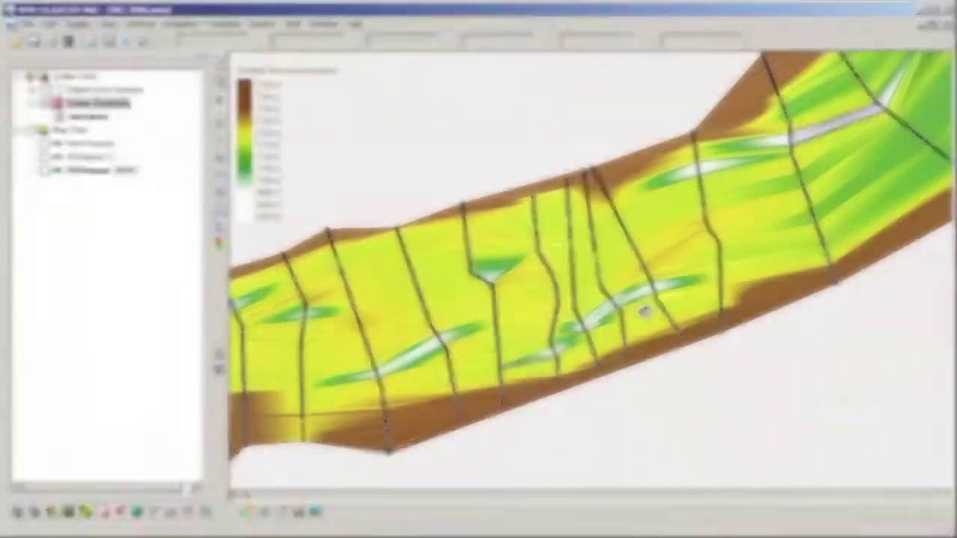
# - Swap the displayed surface from Cross Sections to Edited Cross Sections, inspect its channel, and return to plan view
pyautogui.click(112, 89)
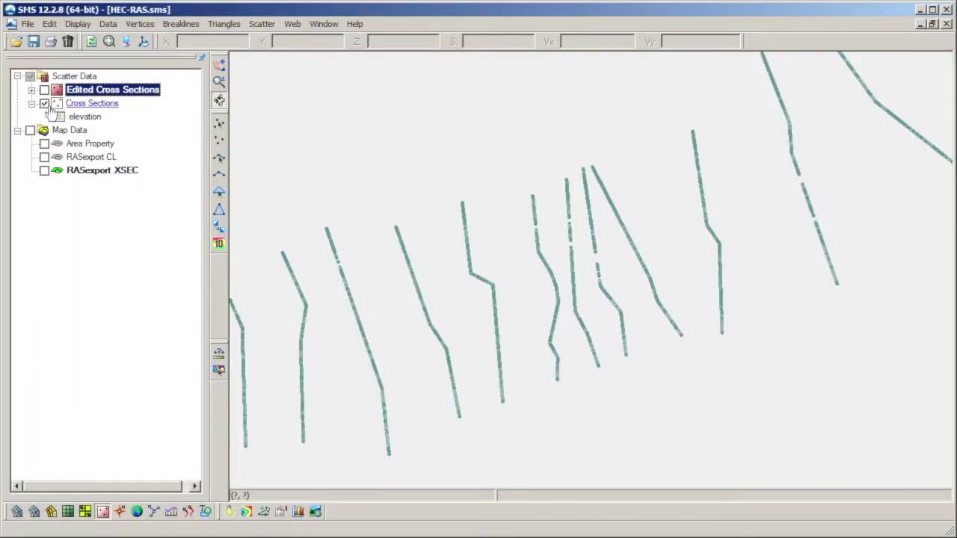
pyautogui.click(45, 104)
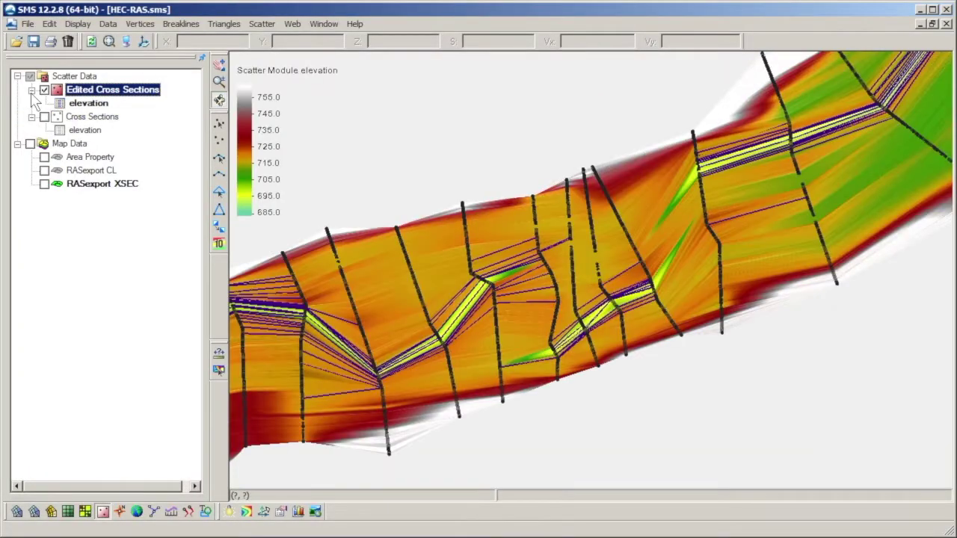
pyautogui.moveTo(423, 369); pyautogui.dragTo(581, 337)
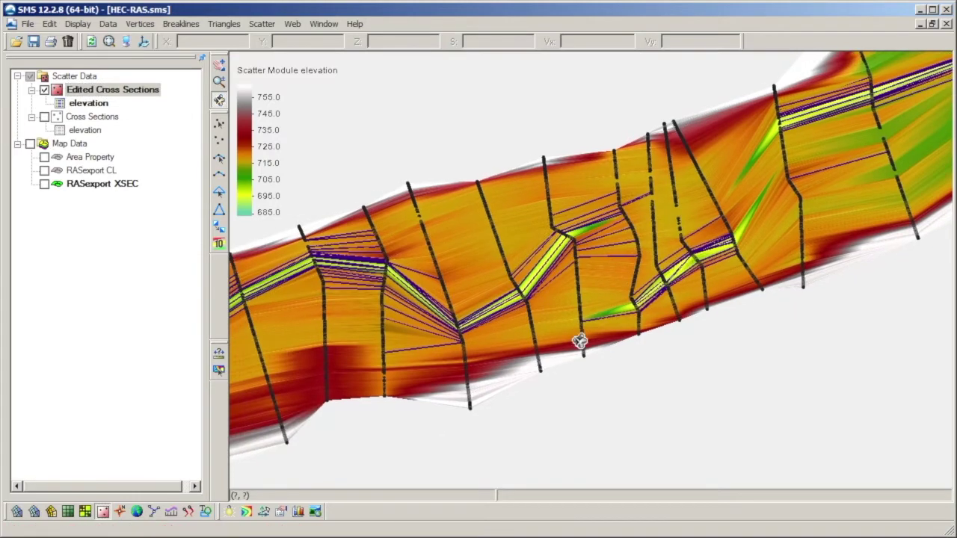
pyautogui.moveTo(570, 376); pyautogui.dragTo(512, 341)
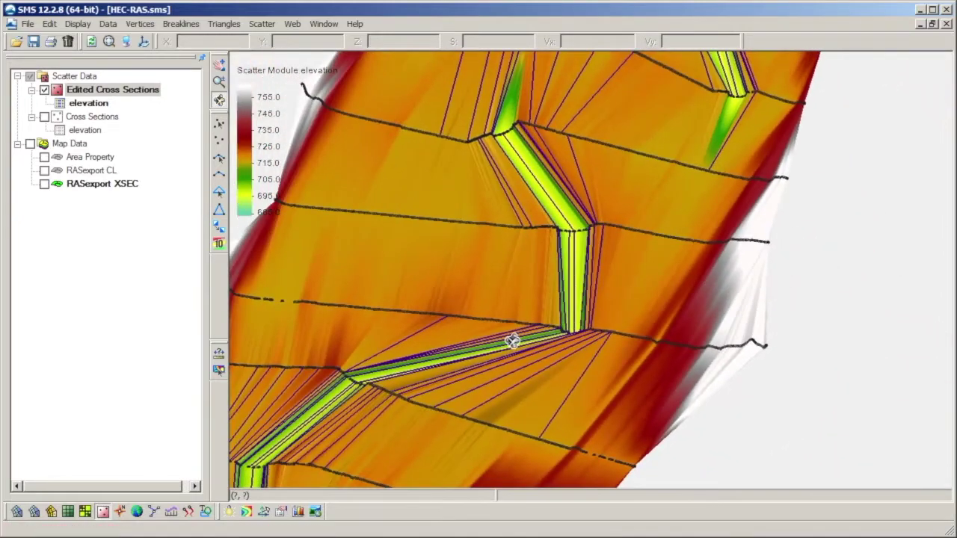
pyautogui.scroll(5, 711, 261)
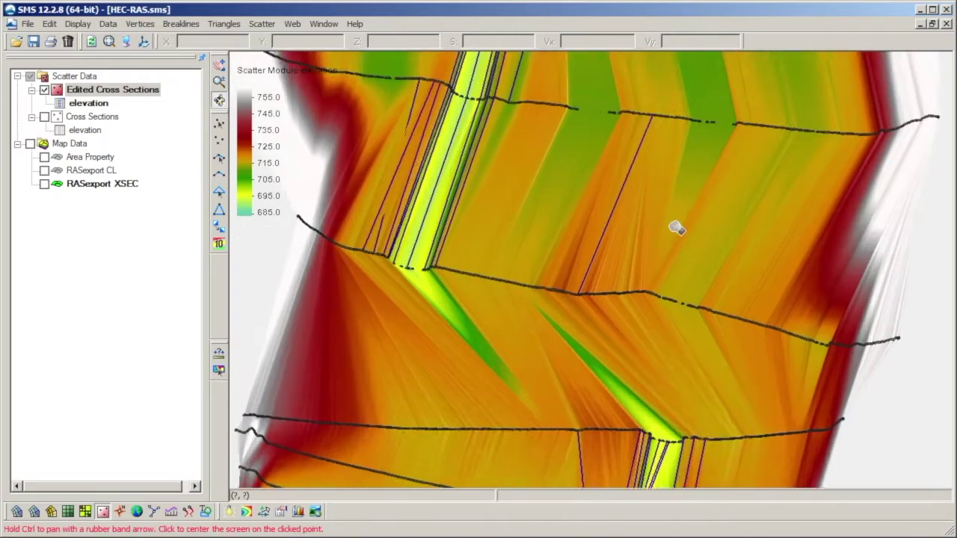
pyautogui.scroll(-5, 676, 228)
pyautogui.moveTo(588, 169); pyautogui.dragTo(491, 331)
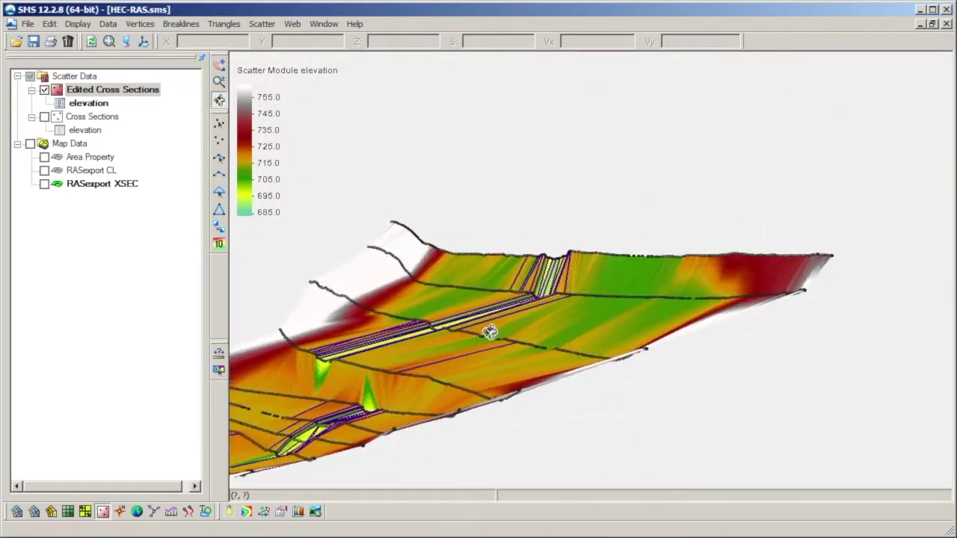
pyautogui.click(142, 42)
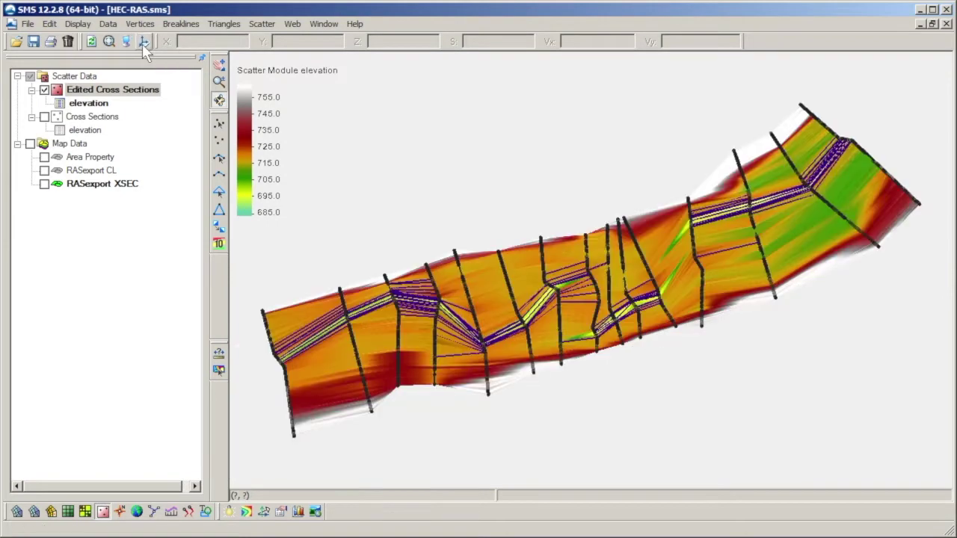
# - Turn on the RASexport CL coverage and edit the centerline arc's Z value
pyautogui.click(67, 171)
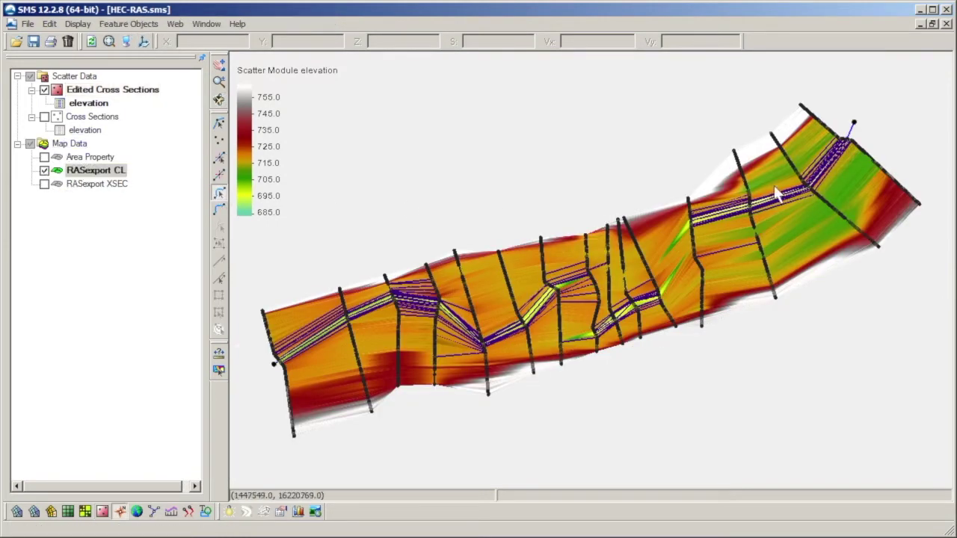
pyautogui.click(851, 134)
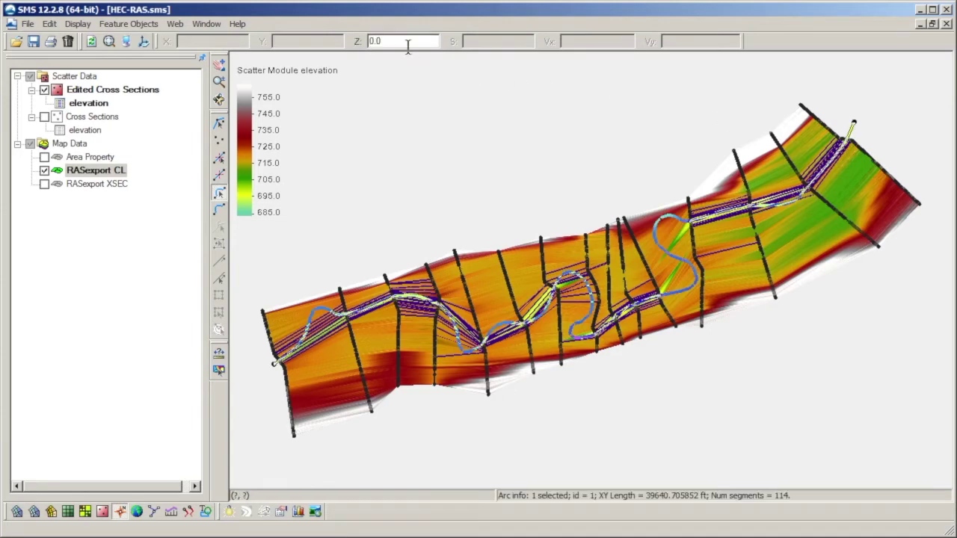
pyautogui.moveTo(405, 43); pyautogui.dragTo(365, 42)
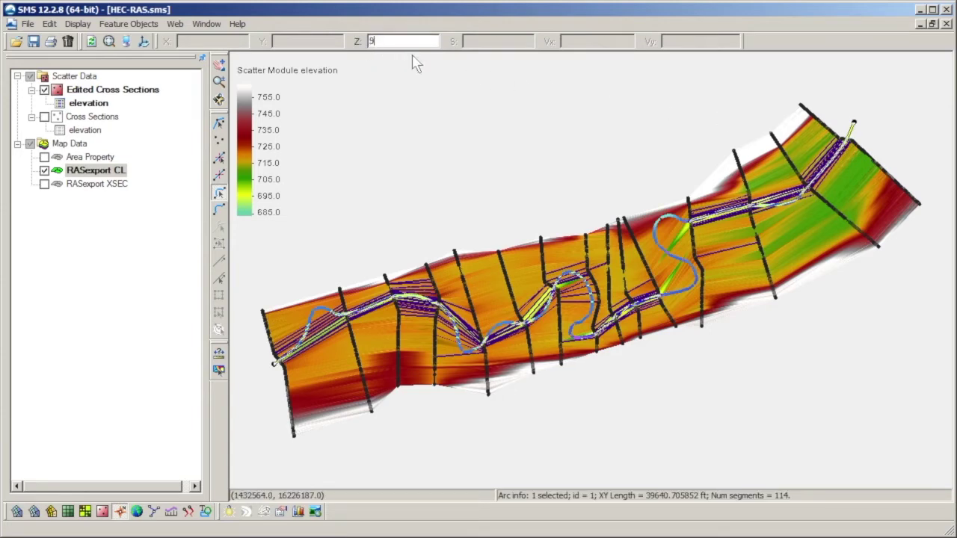
pyautogui.click(523, 202)
# - Zoom and pan across the reach, centring on the middle meanders of the centerline
pyautogui.scroll(1, 486, 315)
pyautogui.scroll(3, 485, 311)
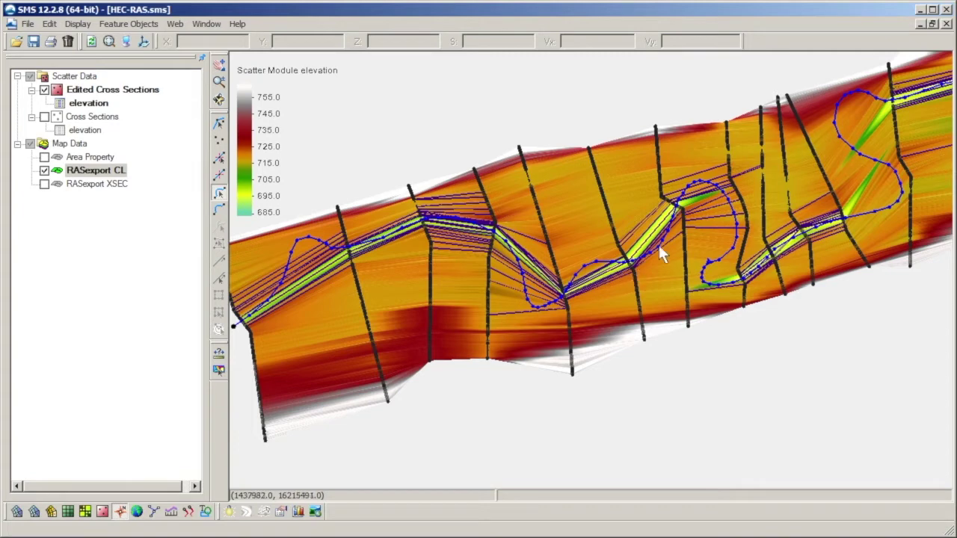
pyautogui.moveTo(805, 241); pyautogui.dragTo(586, 358)
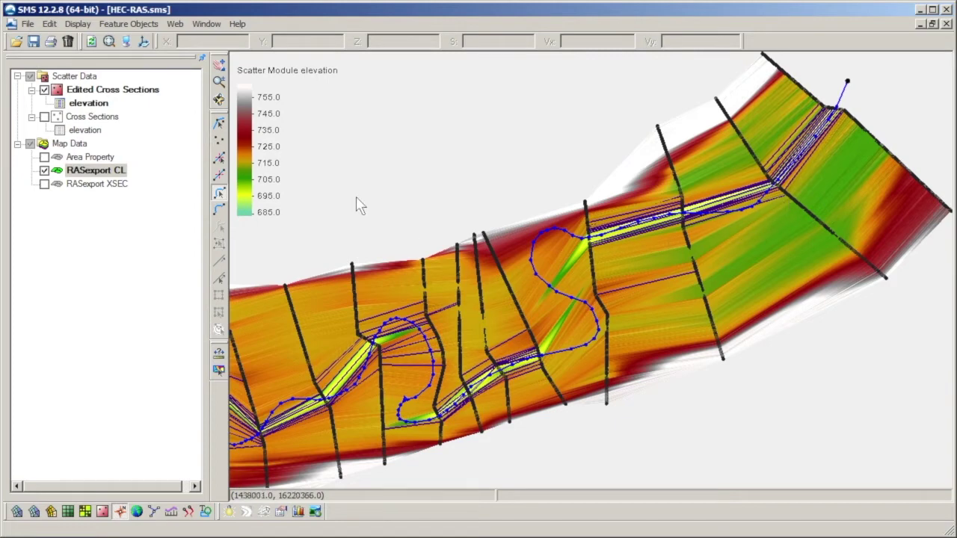
pyautogui.click(144, 42)
pyautogui.scroll(3, 546, 299)
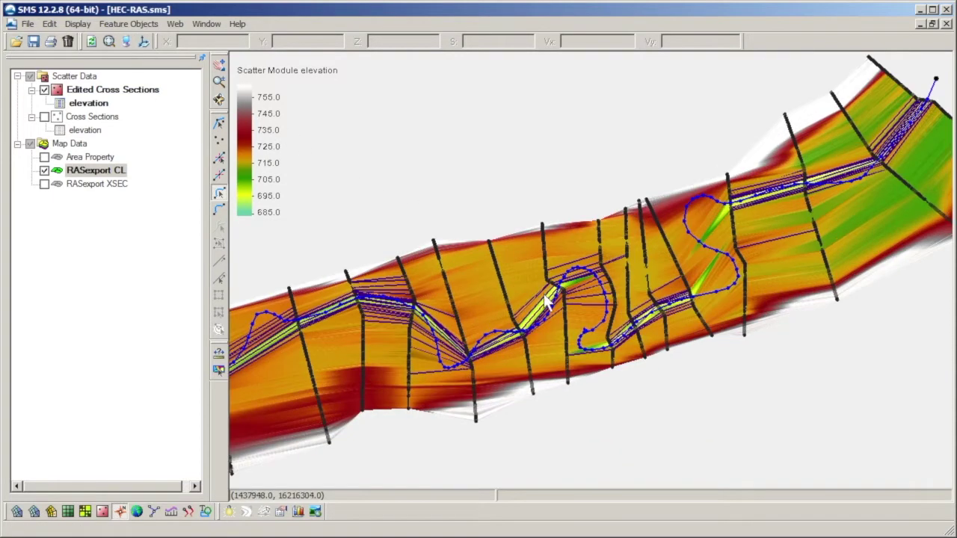
pyautogui.moveTo(548, 301); pyautogui.dragTo(577, 280)
pyautogui.click(632, 294)
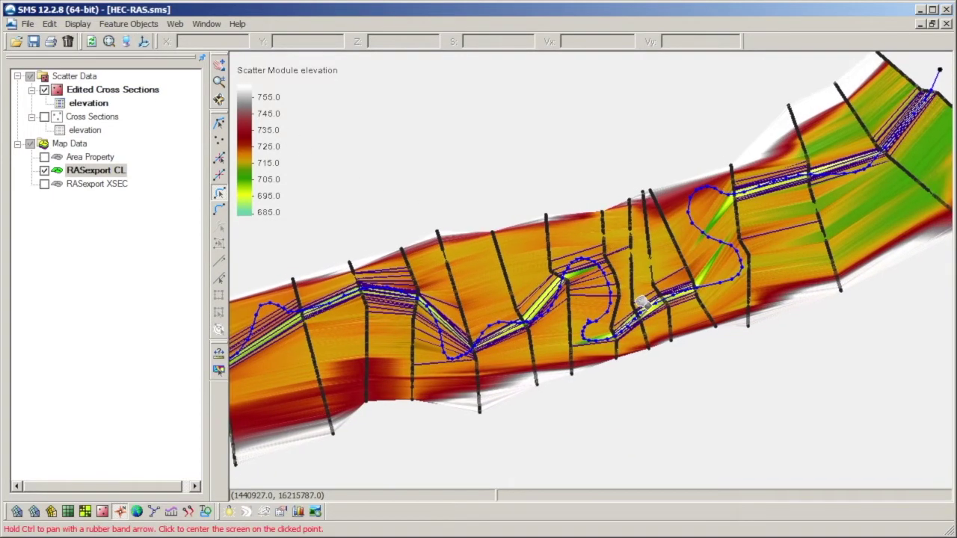